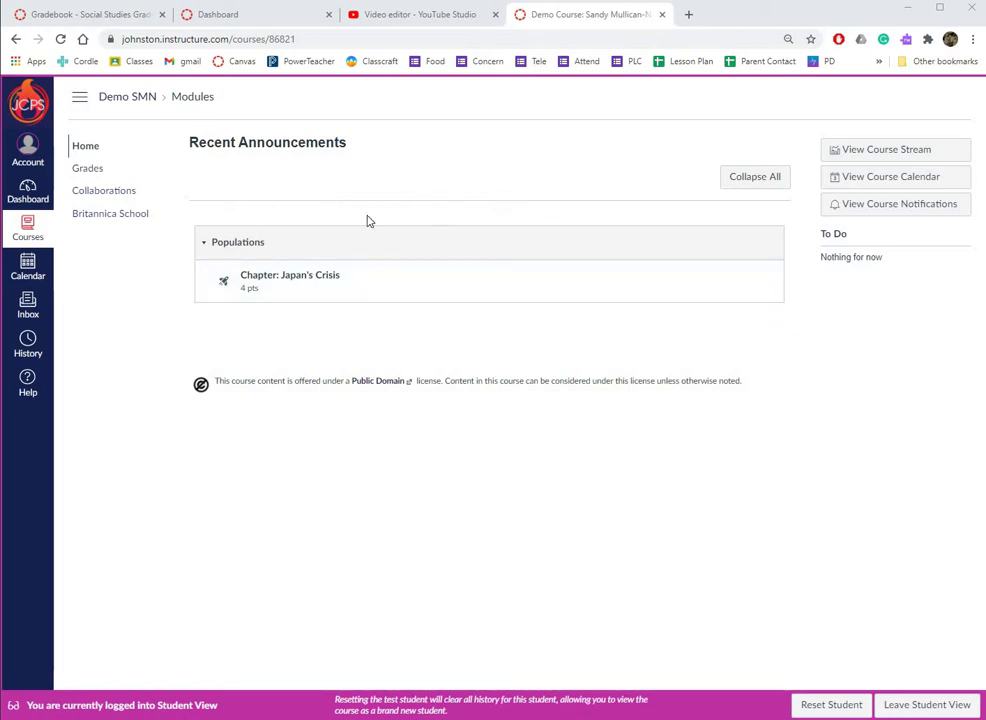
# Leave Student View from the "Chapter: Japan's Crisis" quiz page and open the quiz in SpeedGrader
pyautogui.click(263, 278)
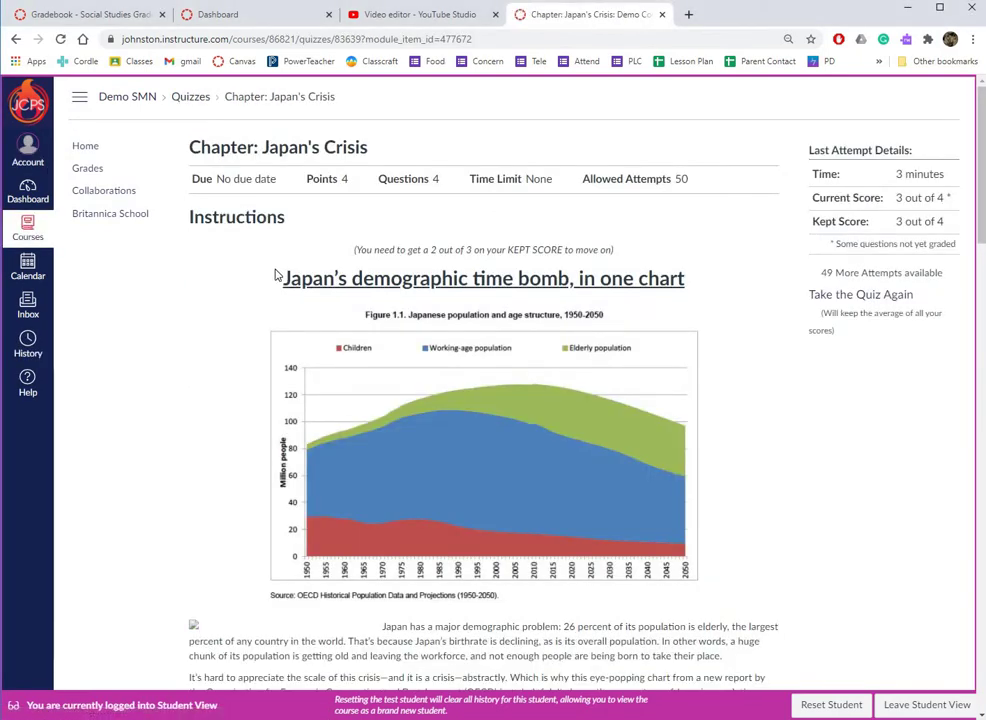
pyautogui.click(944, 709)
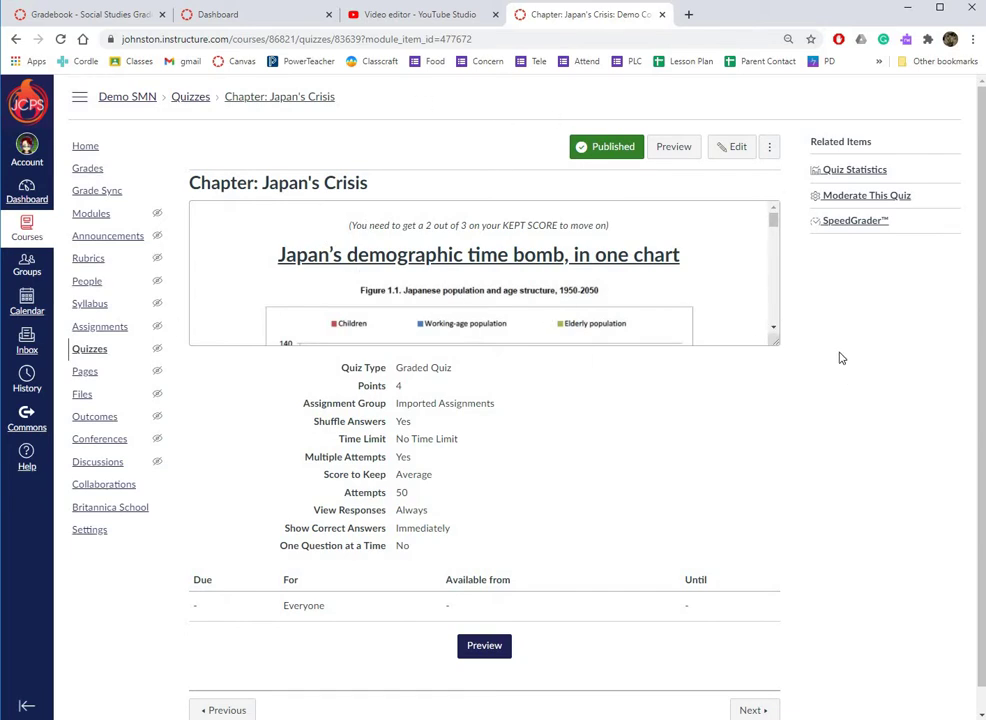
pyautogui.click(856, 221)
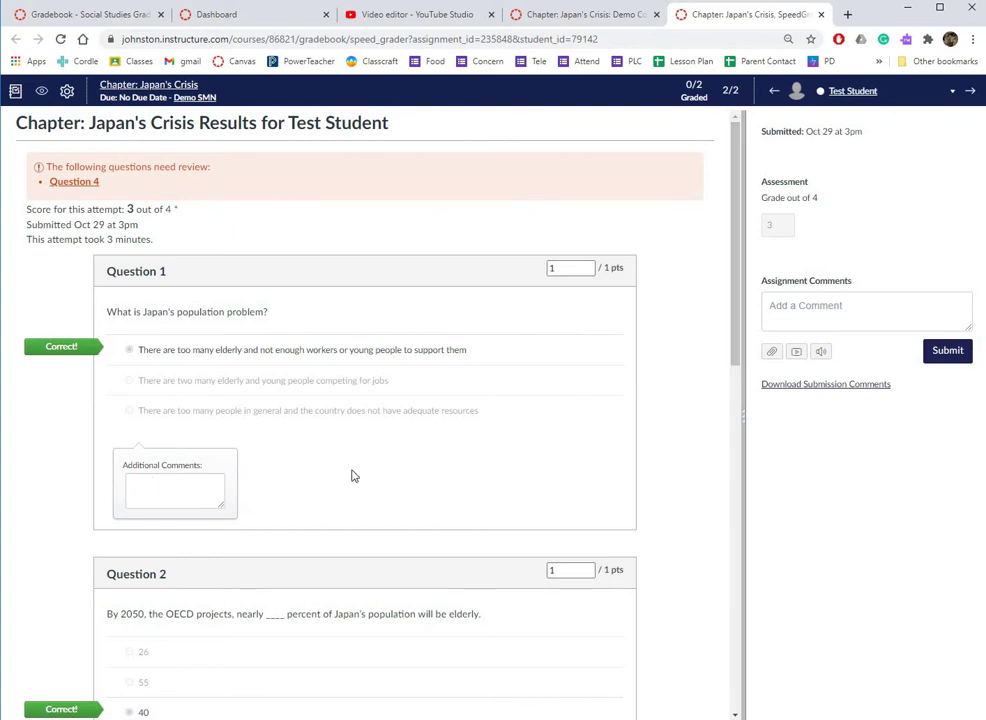
# Review the test student's answers and grade Question 4 with 0.75 points and the comment "You did not answer the question"
pyautogui.scroll(-6, 379, 475)
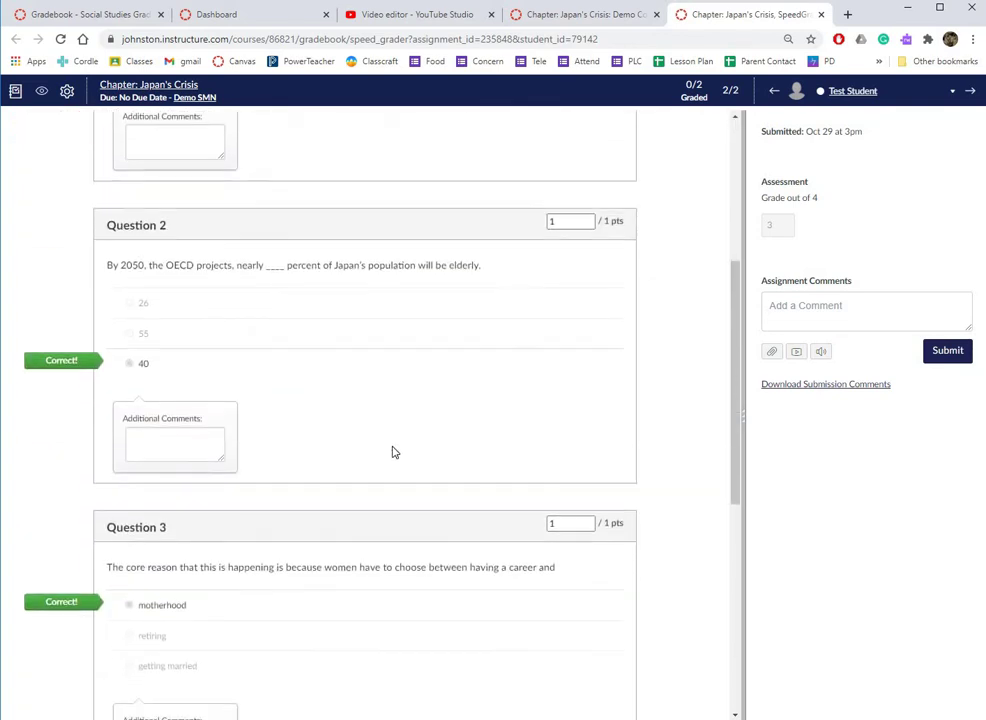
pyautogui.scroll(-4, 404, 425)
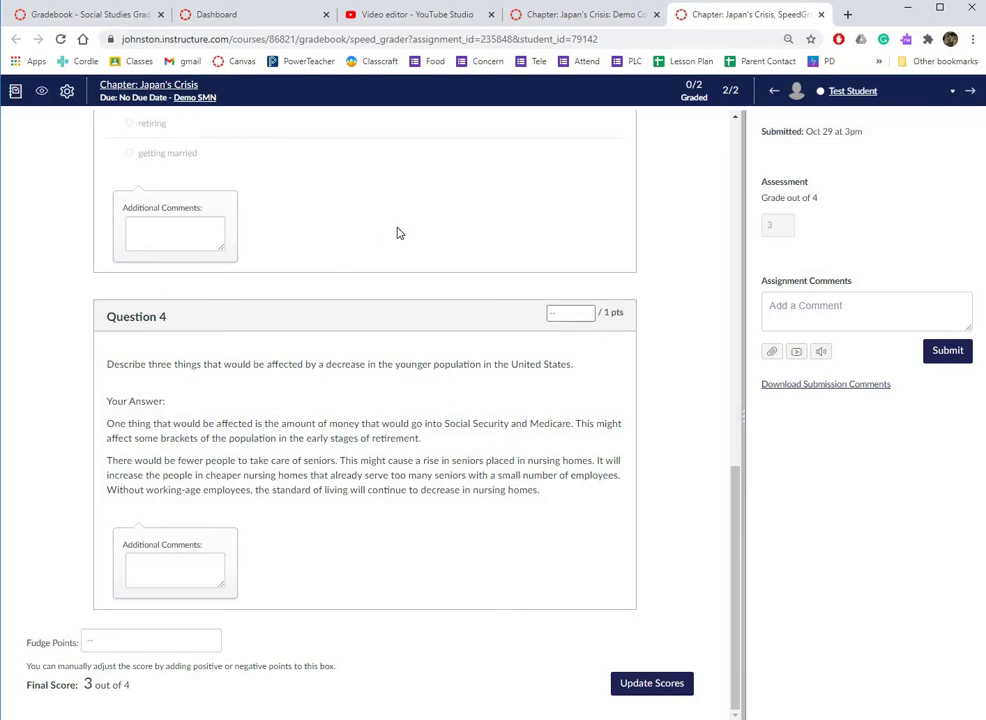
pyautogui.scroll(2, 398, 232)
pyautogui.scroll(2, 400, 245)
pyautogui.scroll(-4, 403, 258)
pyautogui.click(561, 316)
pyautogui.doubleClick(576, 315)
pyautogui.press('Return')
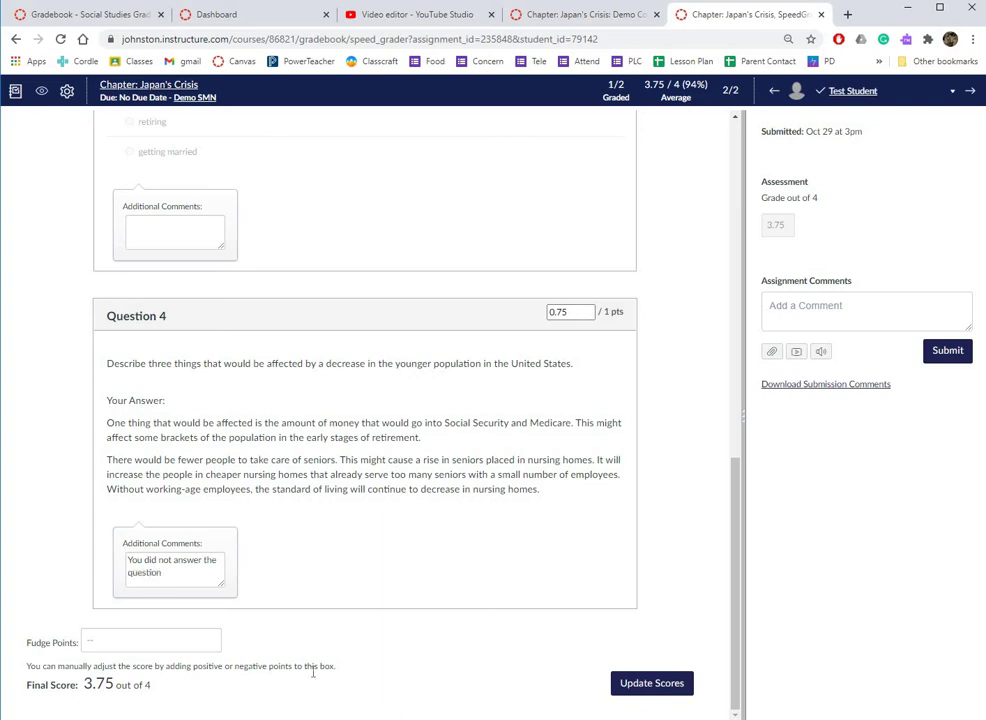
# Enlarge Question 4's comment box and extend the comment to "You did not answer the question completely. You should have had three things."
pyautogui.moveTo(306, 573); pyautogui.dragTo(615, 708)
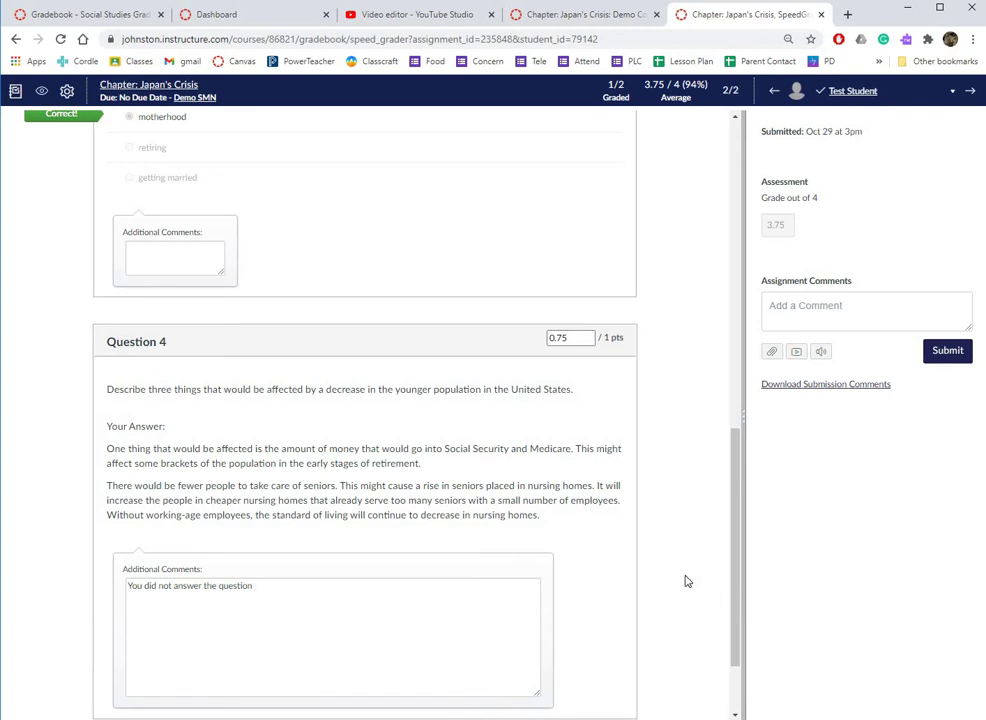
pyautogui.scroll(-2, 293, 504)
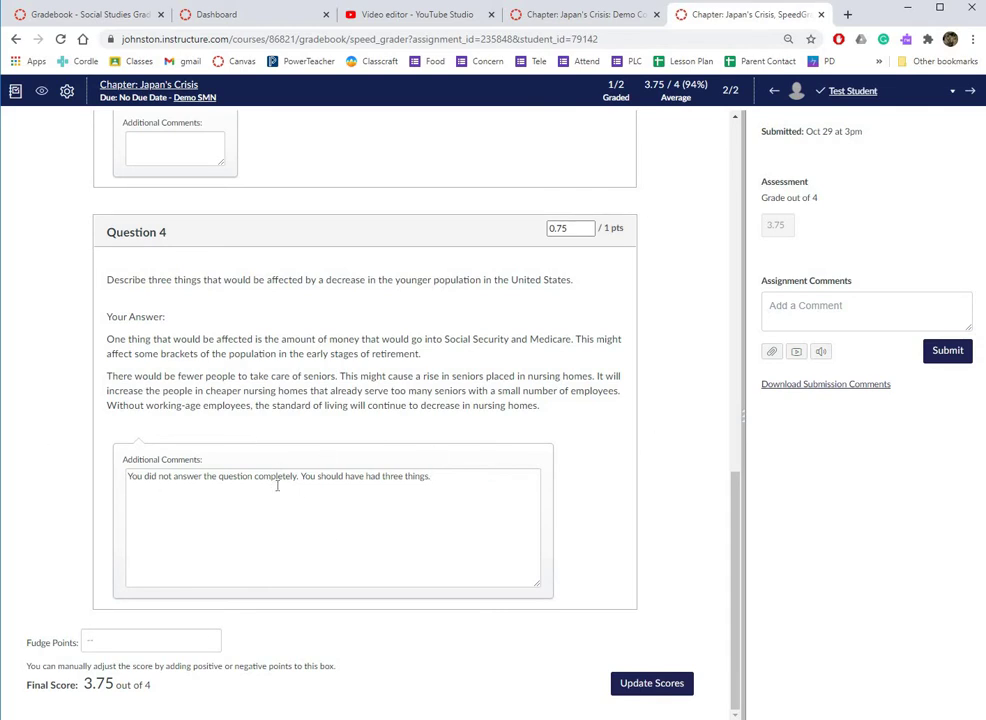
pyautogui.scroll(10, 410, 513)
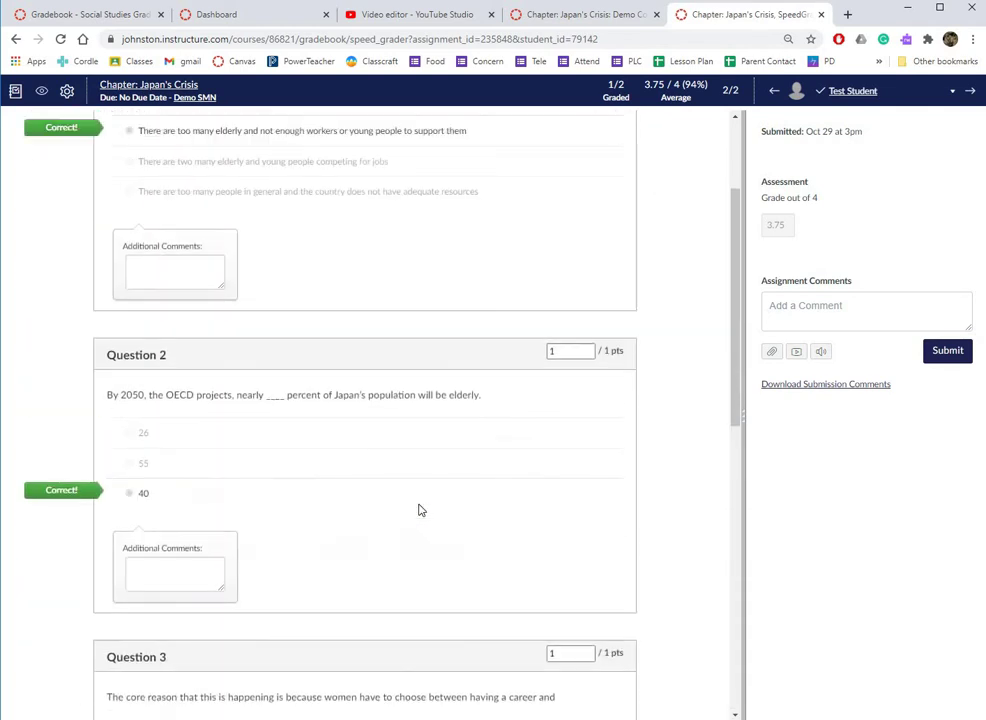
pyautogui.scroll(-6, 419, 510)
pyautogui.scroll(-3, 416, 521)
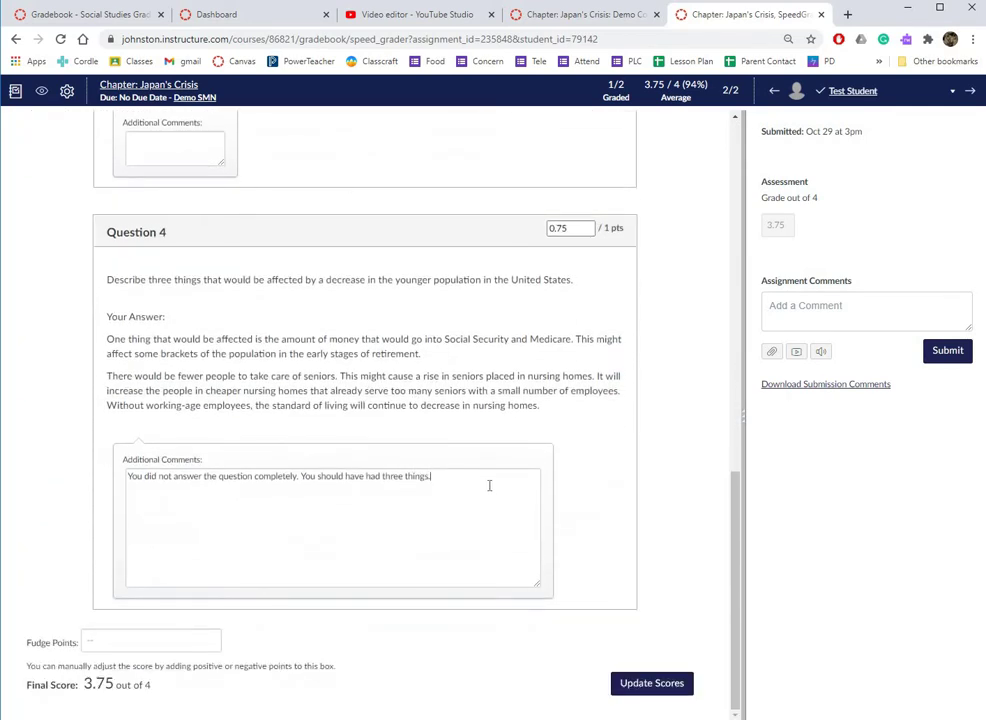
pyautogui.moveTo(450, 480); pyautogui.dragTo(123, 469)
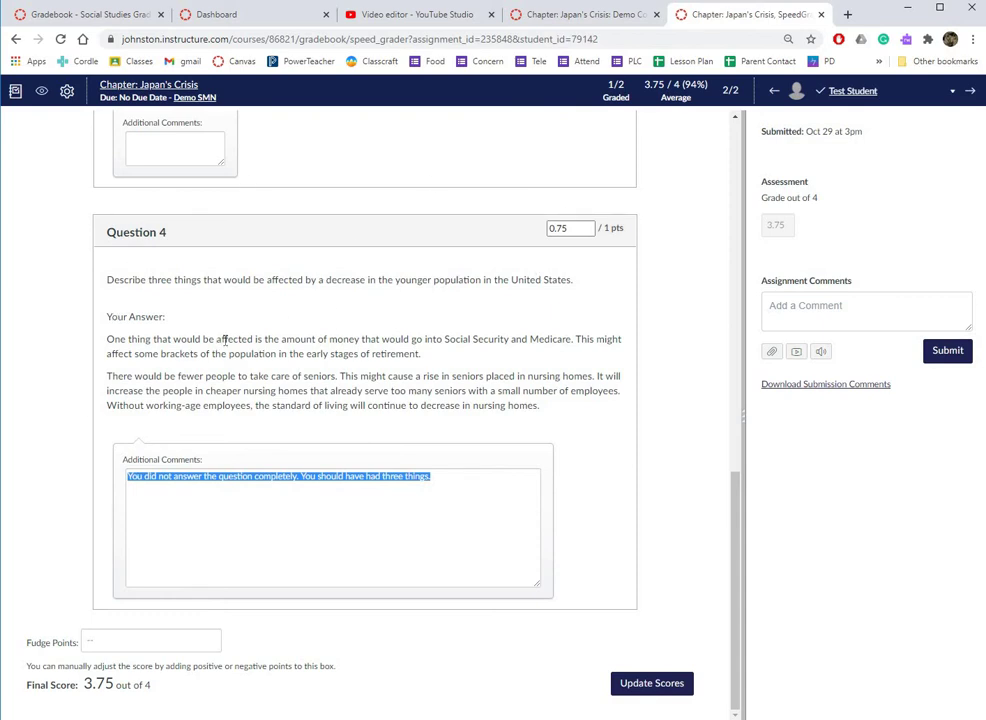
pyautogui.click(431, 470)
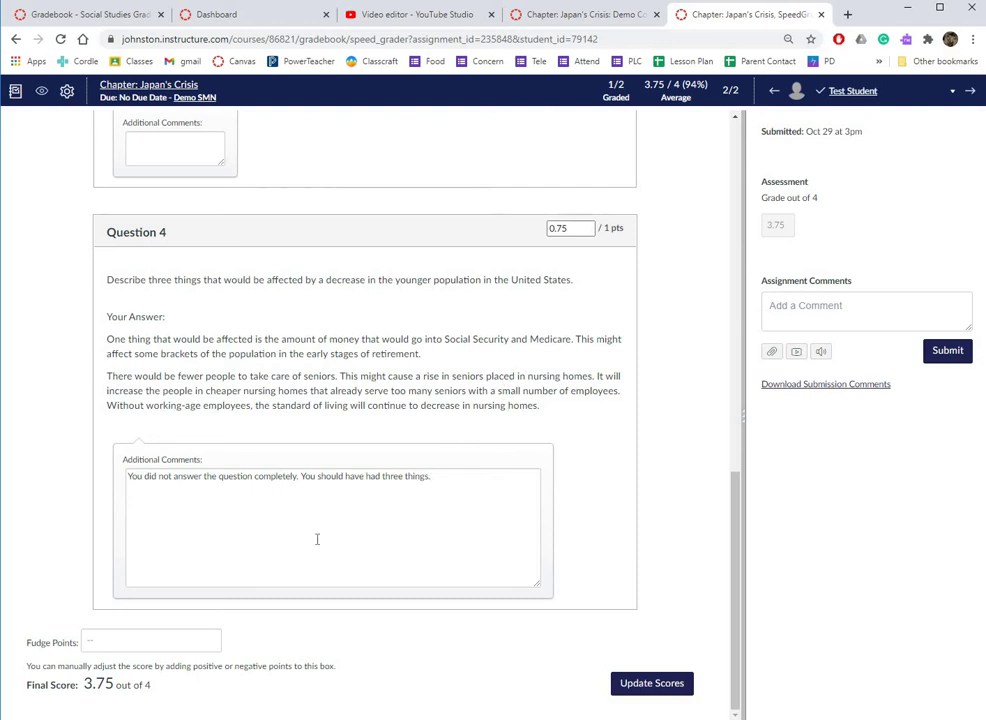
# Copy the Question 4 comment into the overall assignment comments and submit it
pyautogui.click(864, 313)
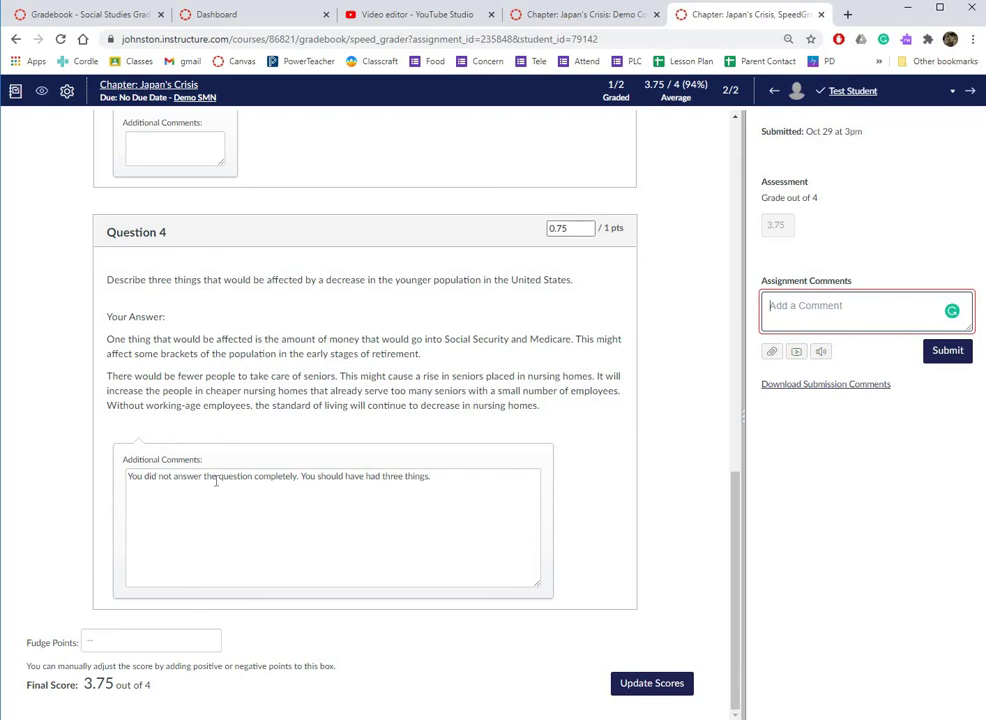
pyautogui.moveTo(126, 478); pyautogui.dragTo(431, 477)
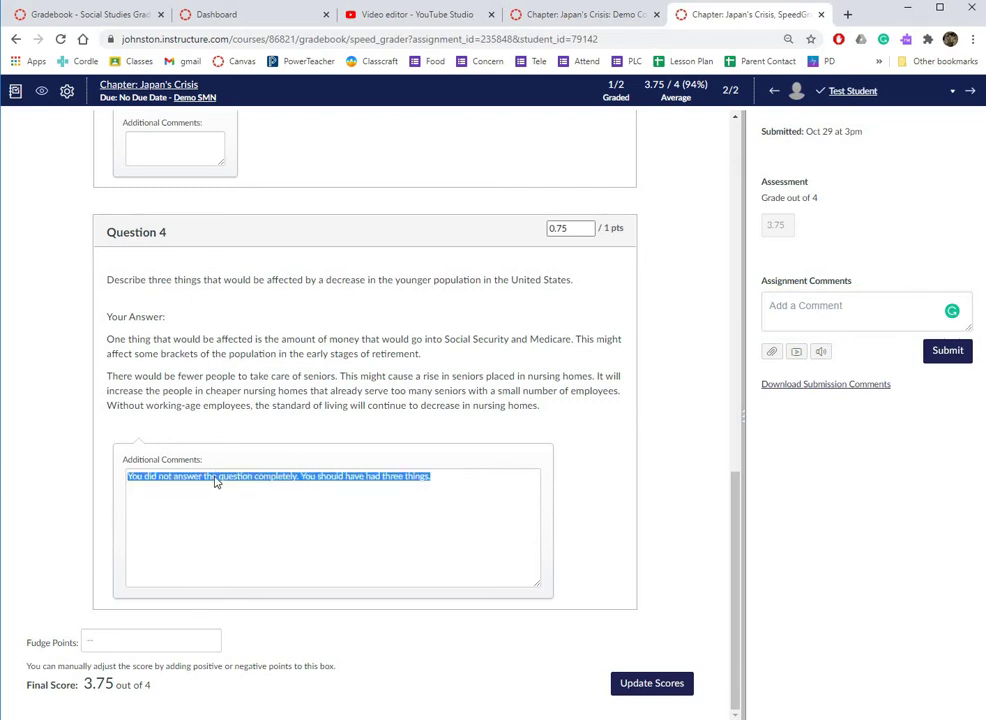
pyautogui.rightClick(214, 475)
pyautogui.click(792, 302)
pyautogui.click(792, 302)
pyautogui.rightClick(792, 302)
pyautogui.click(899, 408)
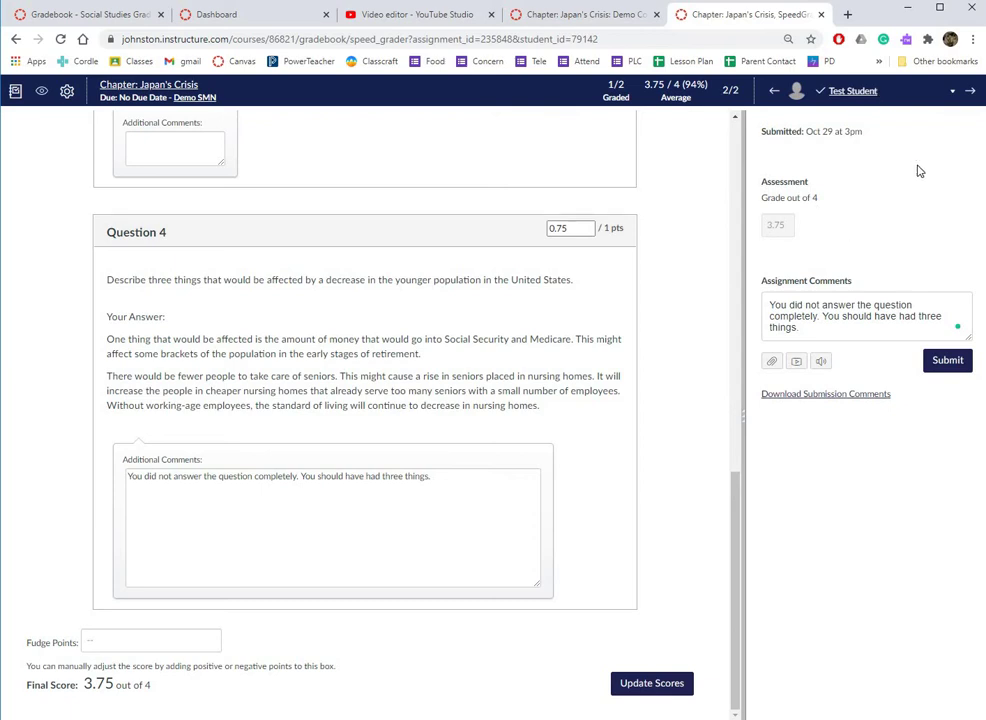
pyautogui.click(950, 366)
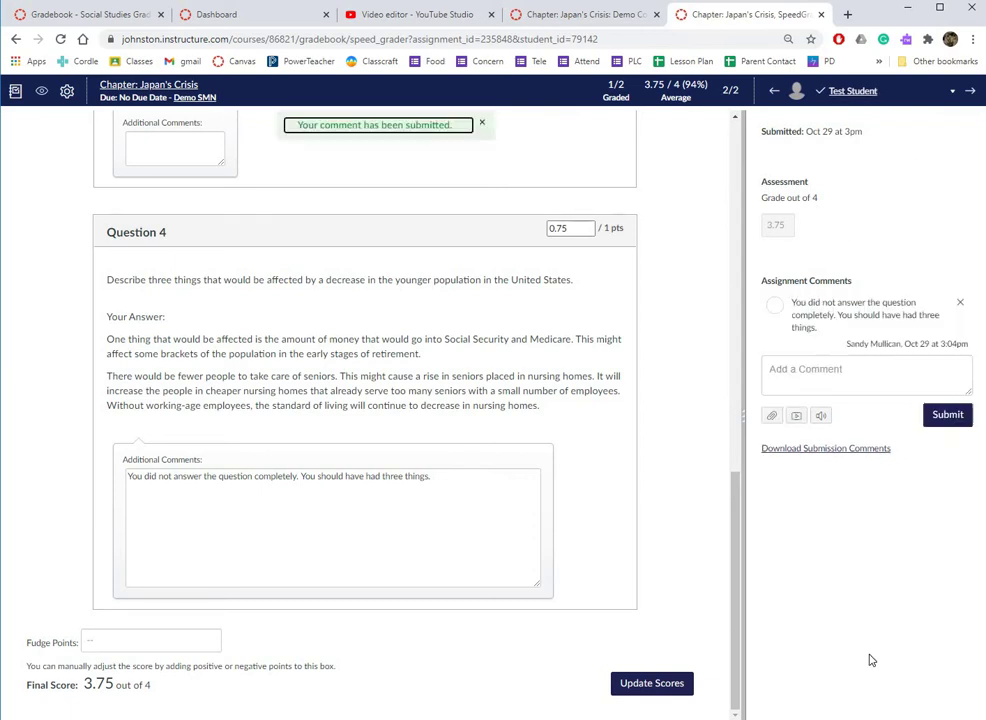
# Update the quiz scores for this attempt and close SpeedGrader
pyautogui.click(661, 687)
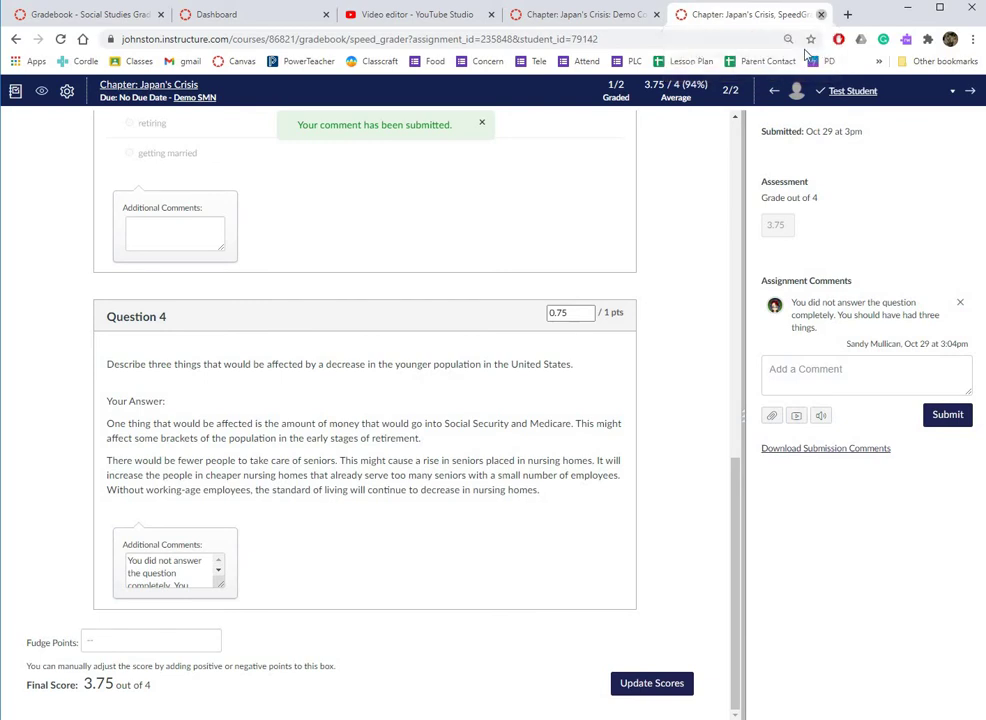
pyautogui.click(821, 15)
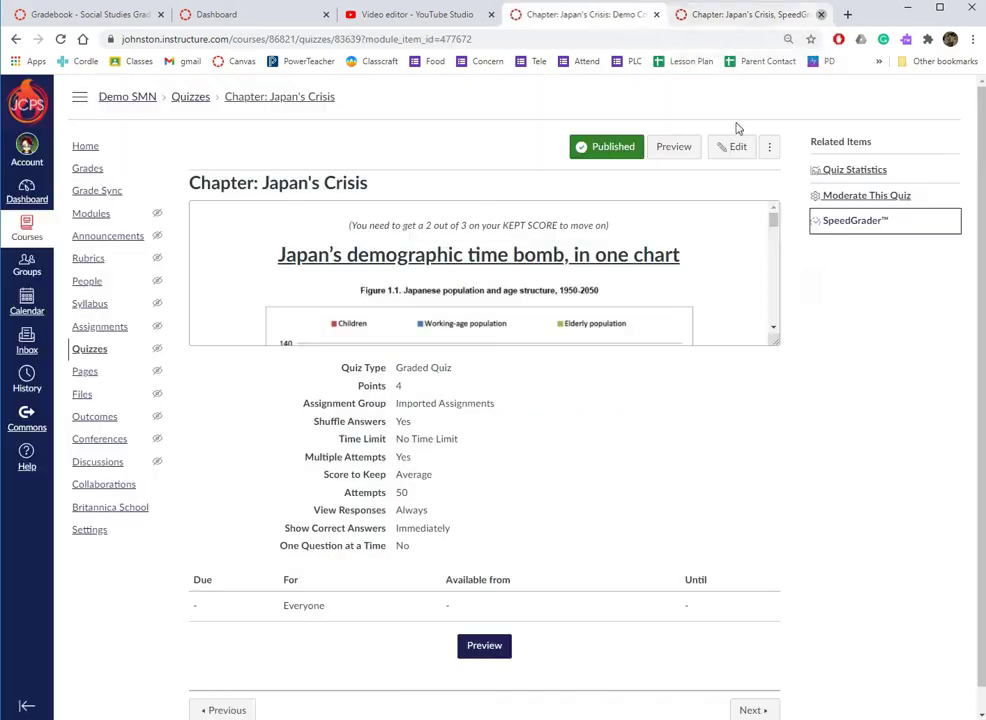
# Look for the Japan's Crisis quiz in the course gradebook by searching "japan" and browsing the columns, and clear the search
pyautogui.click(80, 170)
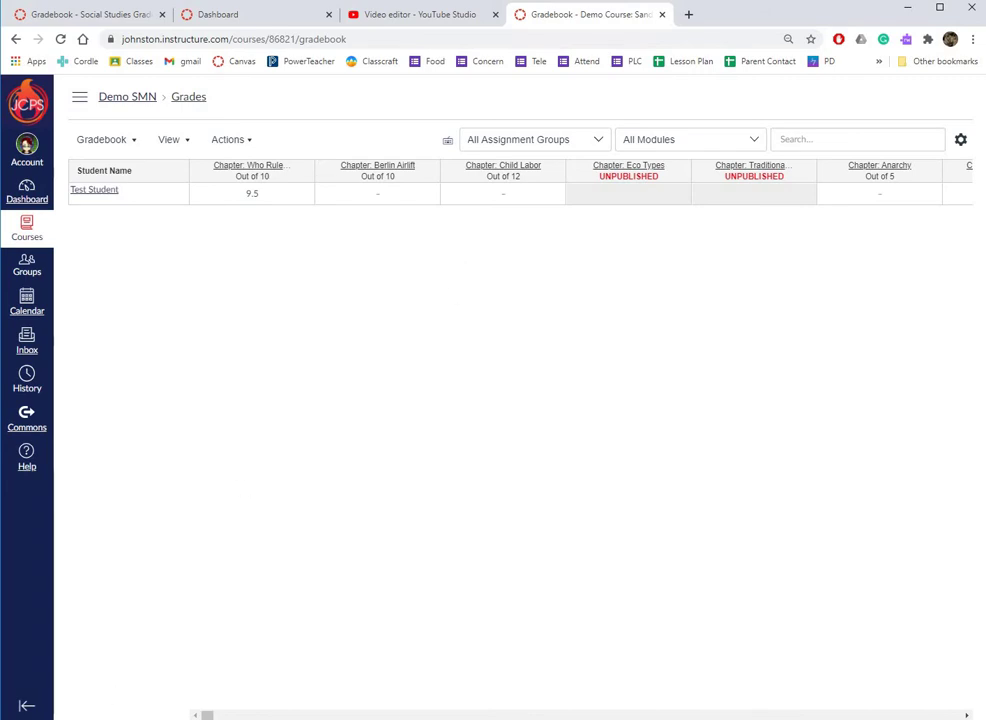
pyautogui.click(220, 716)
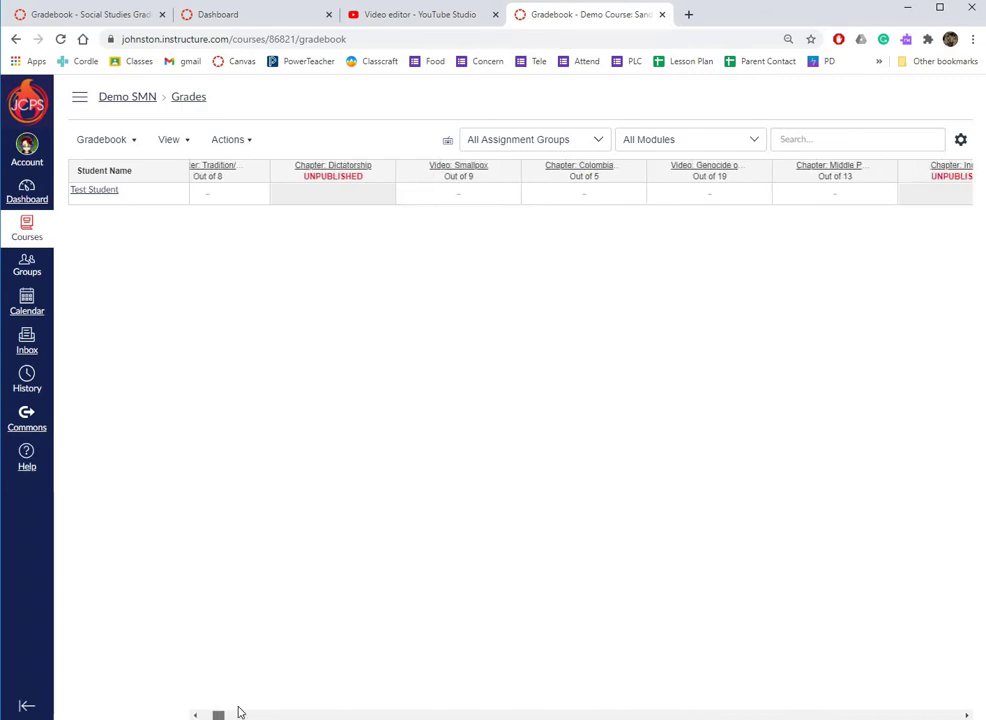
pyautogui.click(800, 139)
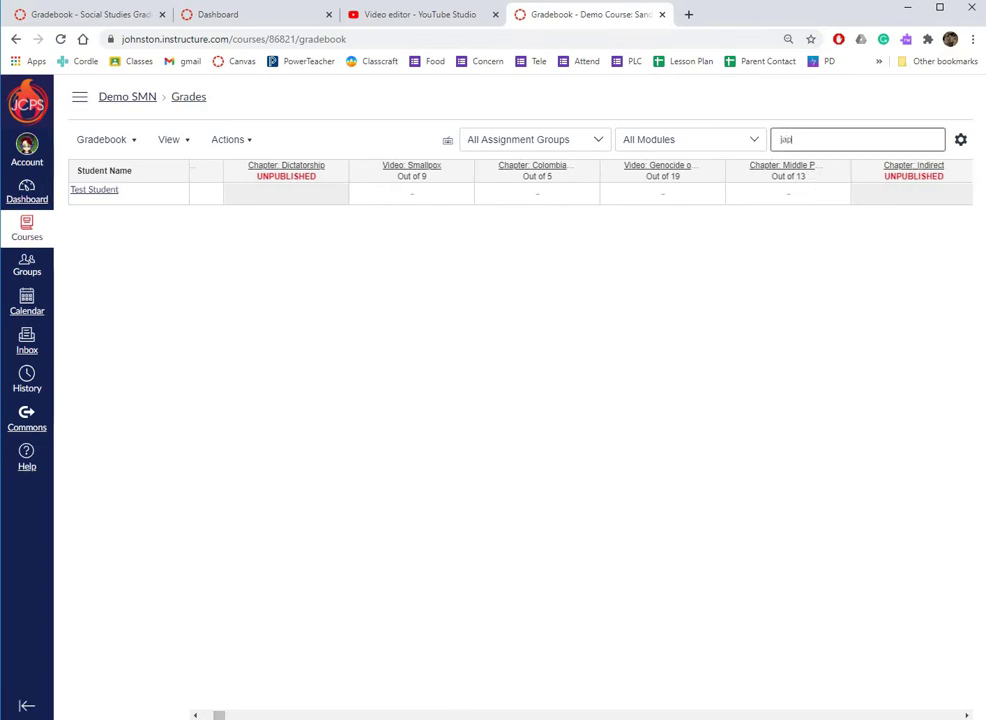
pyautogui.write('jac')
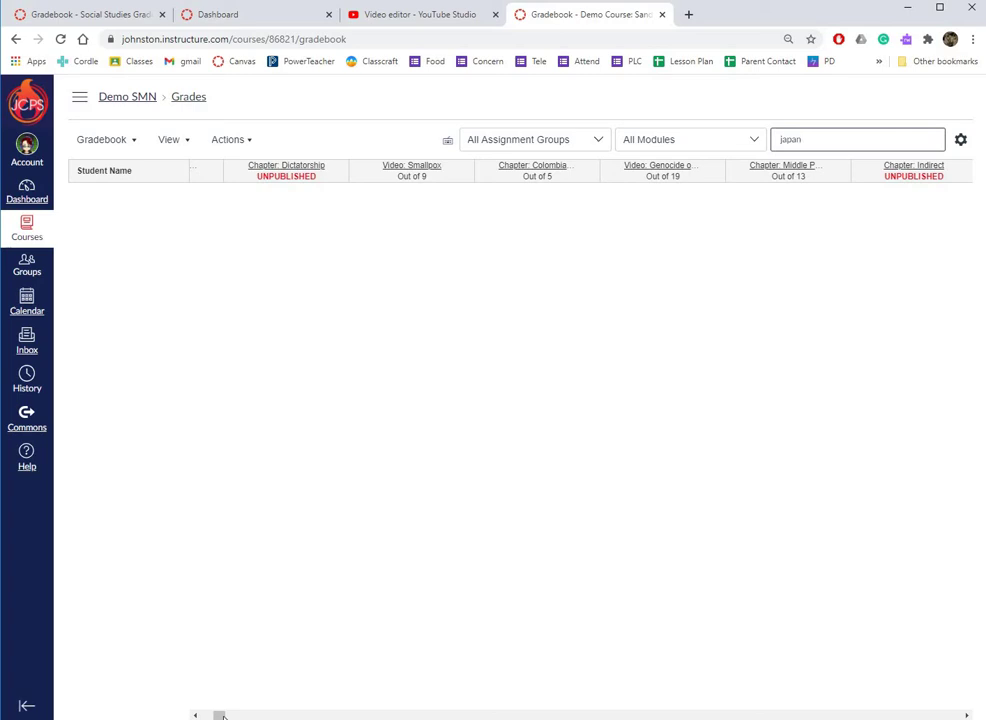
pyautogui.click(442, 716)
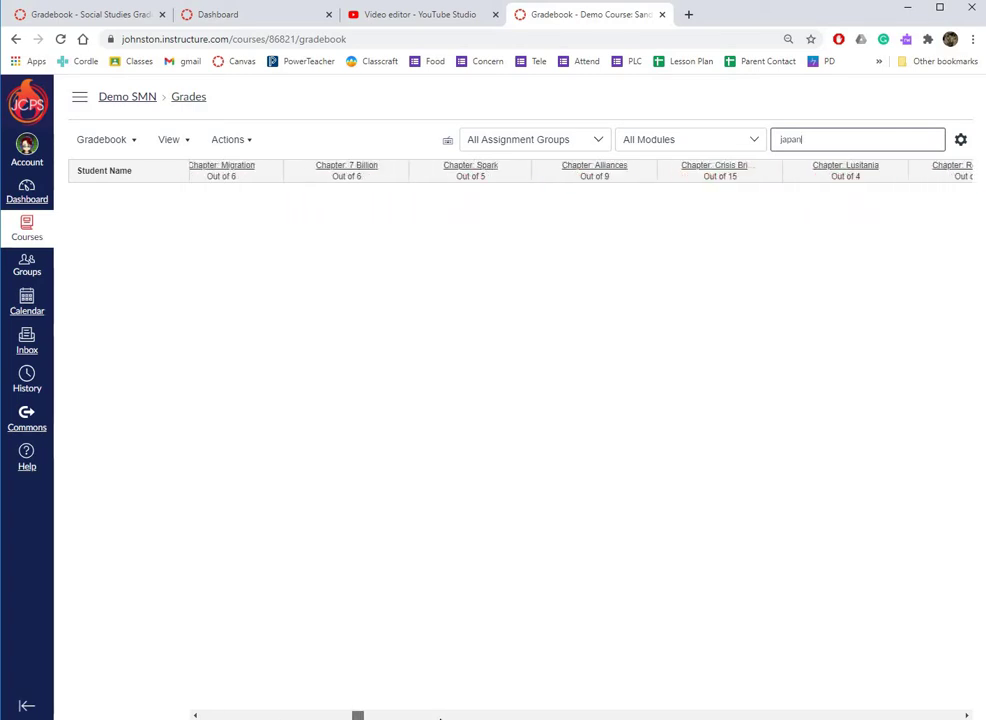
pyautogui.moveTo(442, 716); pyautogui.dragTo(960, 660)
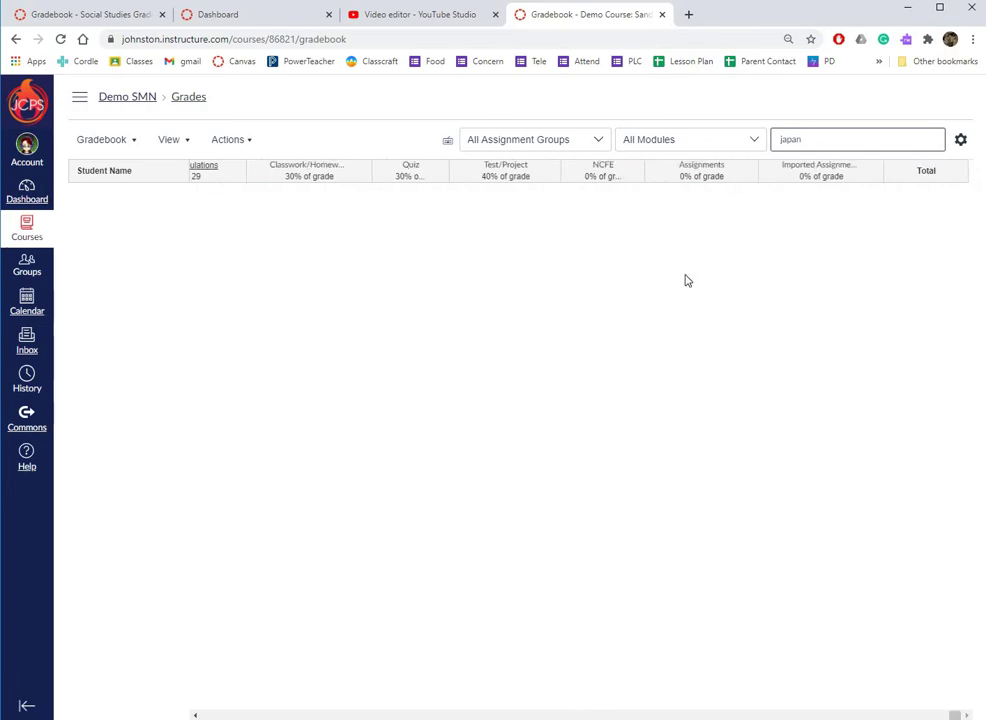
pyautogui.press('BackSpace')
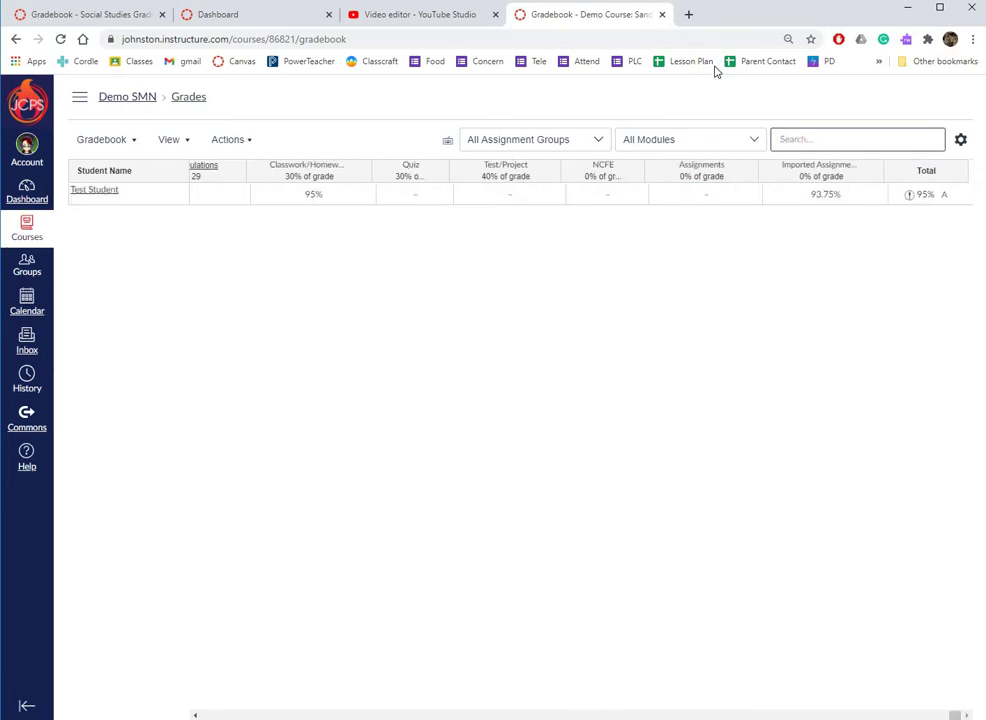
# Filter the gradebook to the Classwork/Homework assignment group and the Populations module
pyautogui.click(600, 141)
pyautogui.click(597, 142)
pyautogui.click(596, 142)
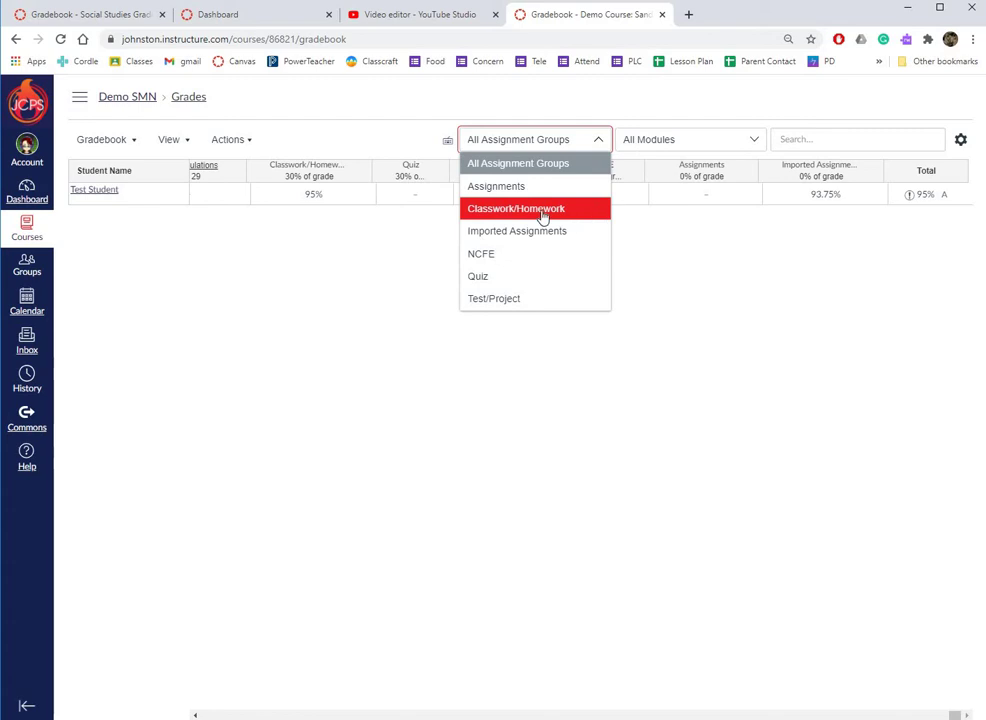
pyautogui.press('Return')
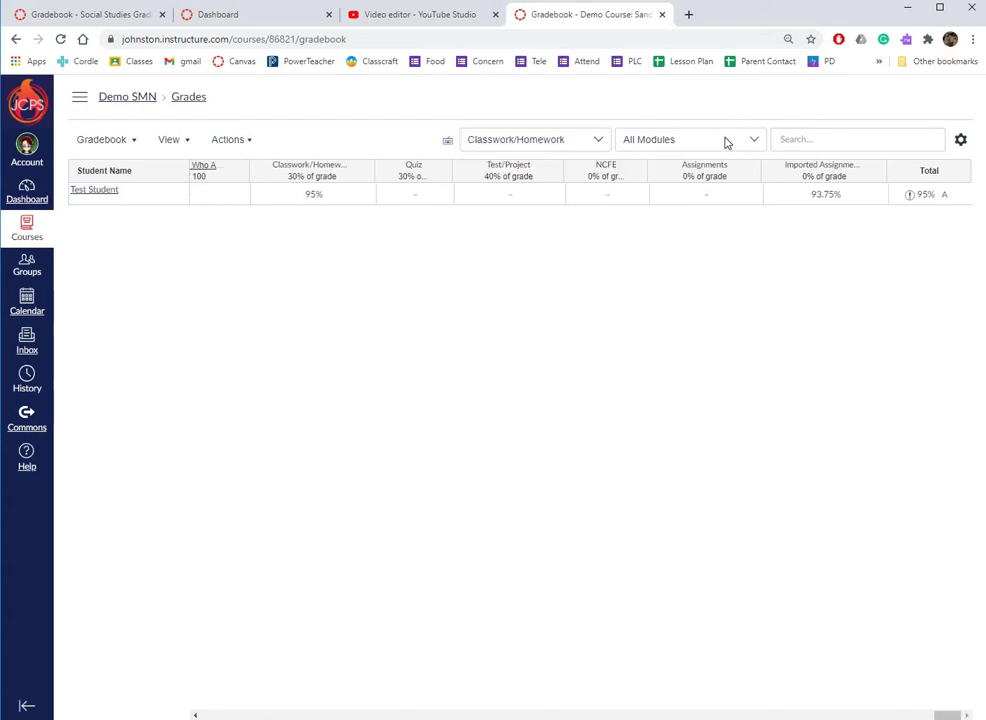
pyautogui.click(727, 143)
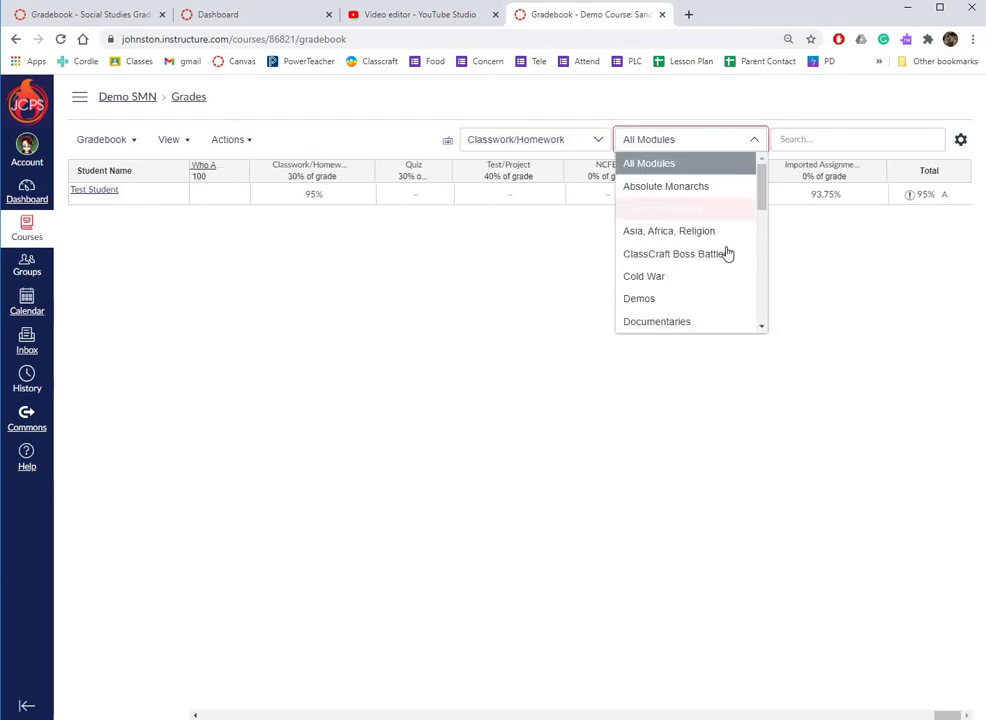
pyautogui.scroll(-1, 729, 250)
pyautogui.scroll(-6, 731, 247)
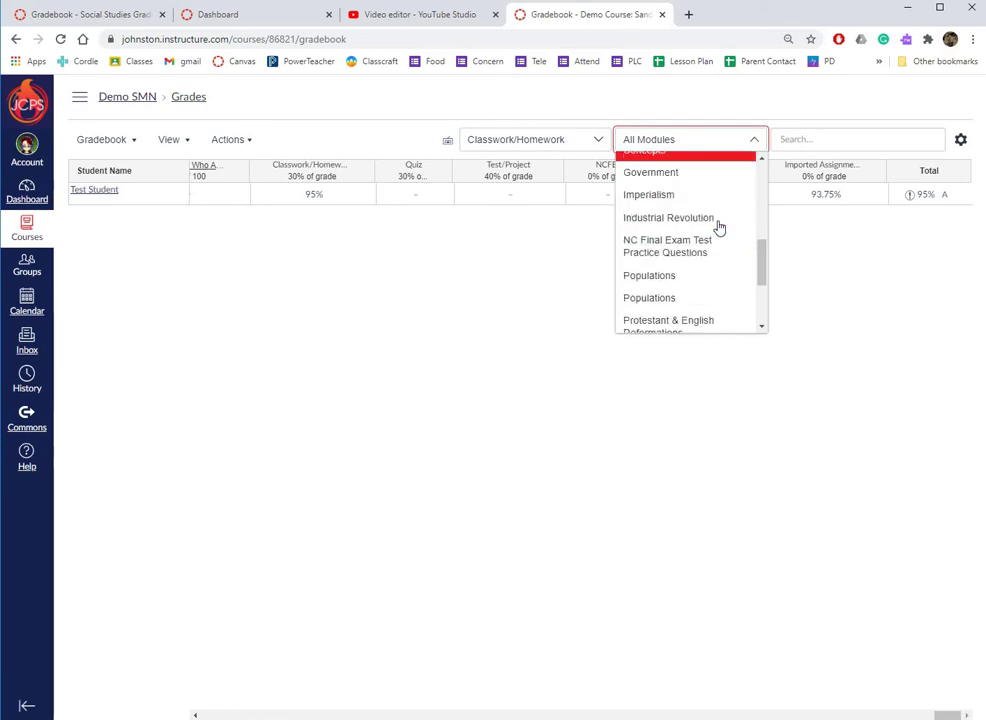
pyautogui.click(667, 226)
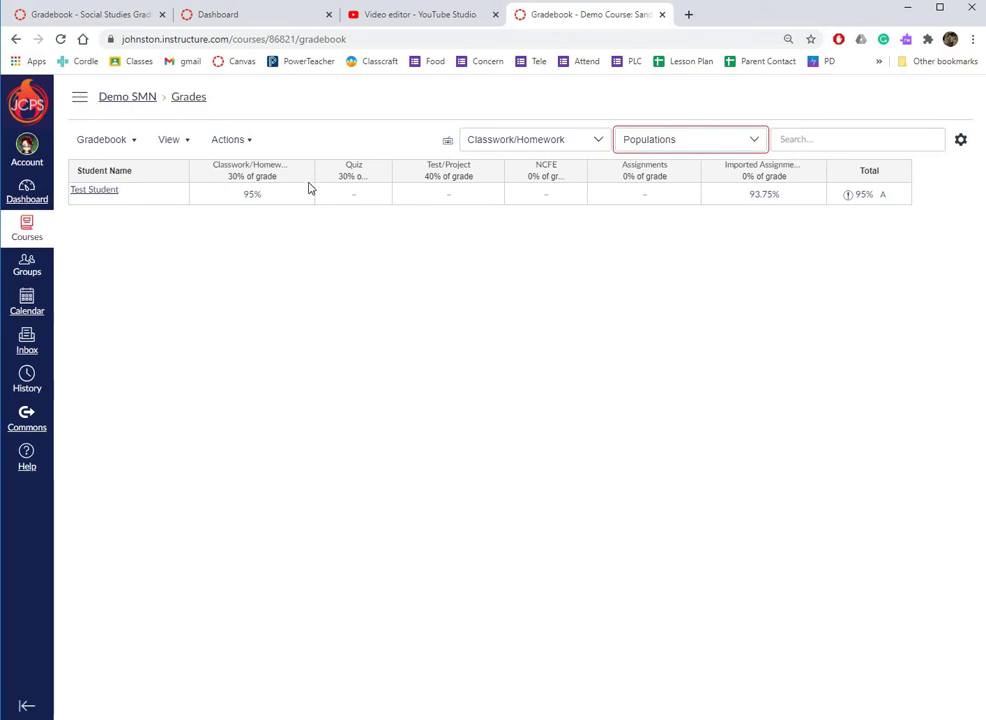
# Open the "Chapter: Japan's Crisis" quiz from the Populations module on the course home page for editing
pyautogui.click(80, 102)
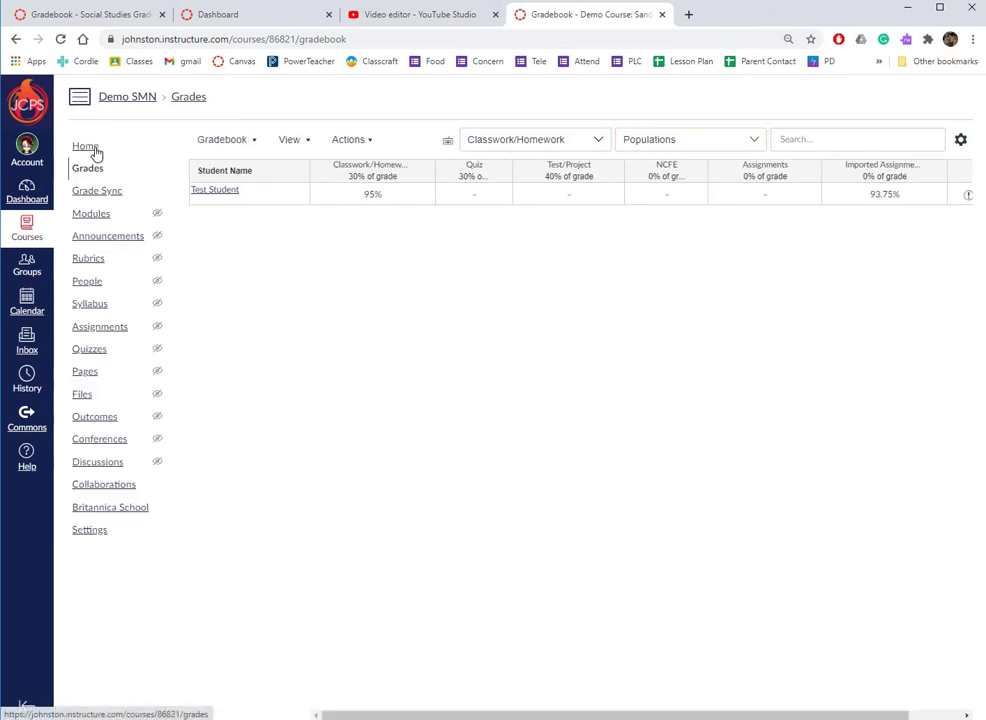
pyautogui.click(90, 148)
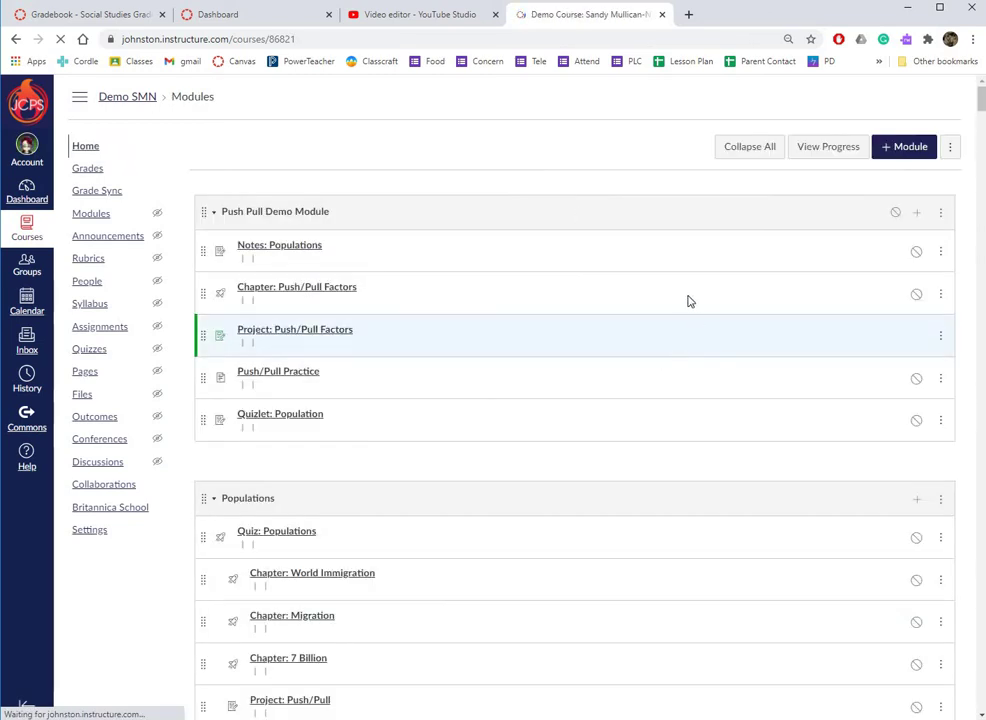
pyautogui.scroll(-6, 808, 560)
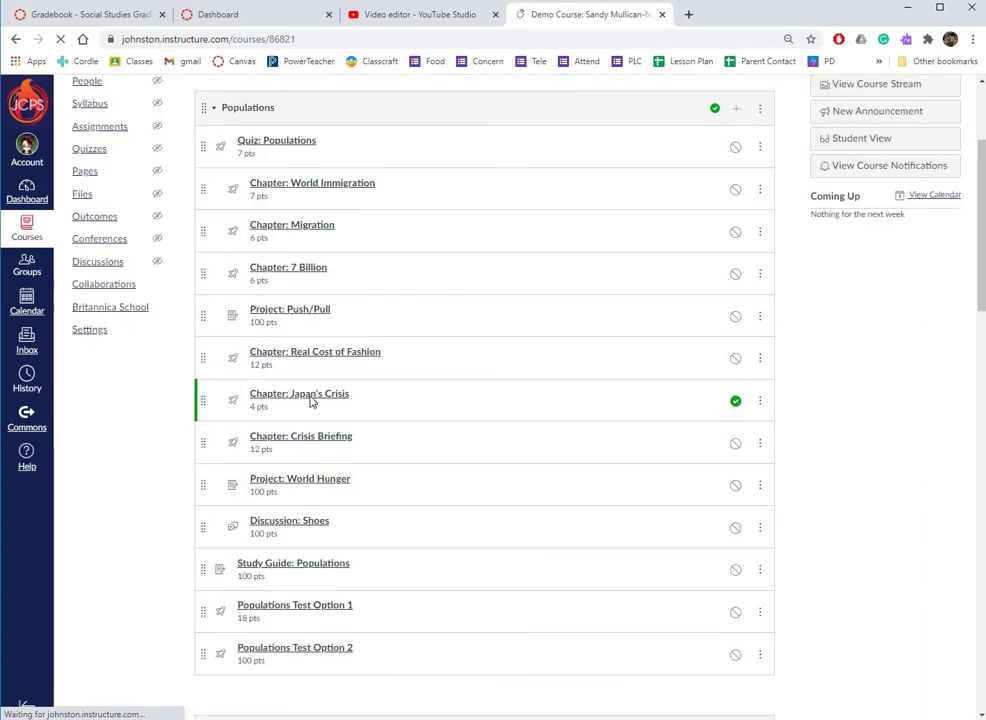
pyautogui.click(310, 398)
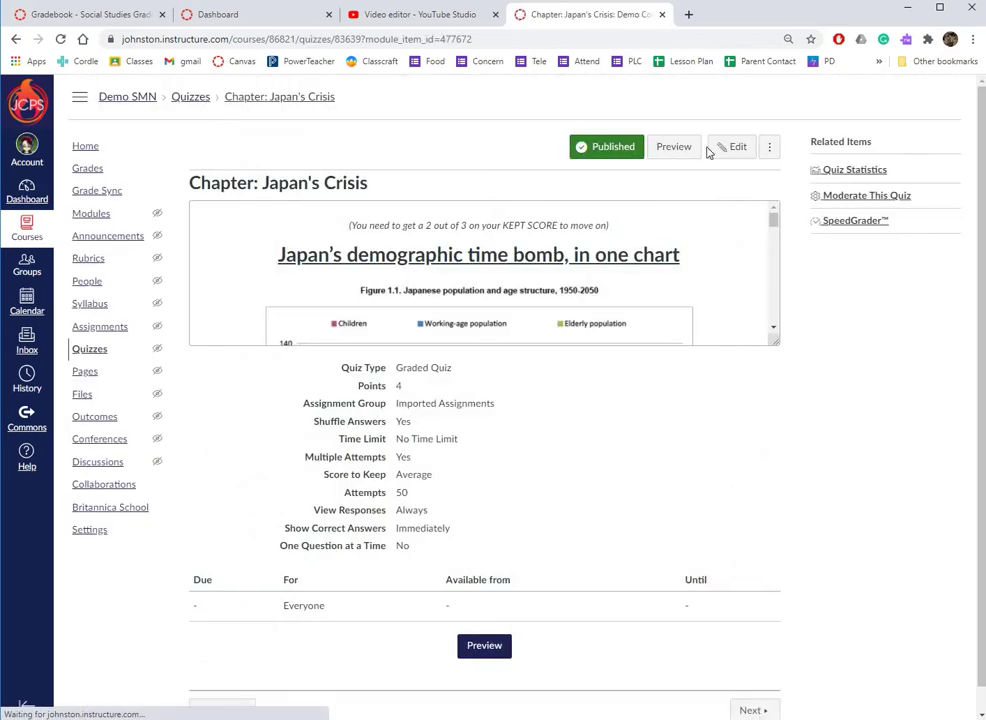
pyautogui.click(731, 148)
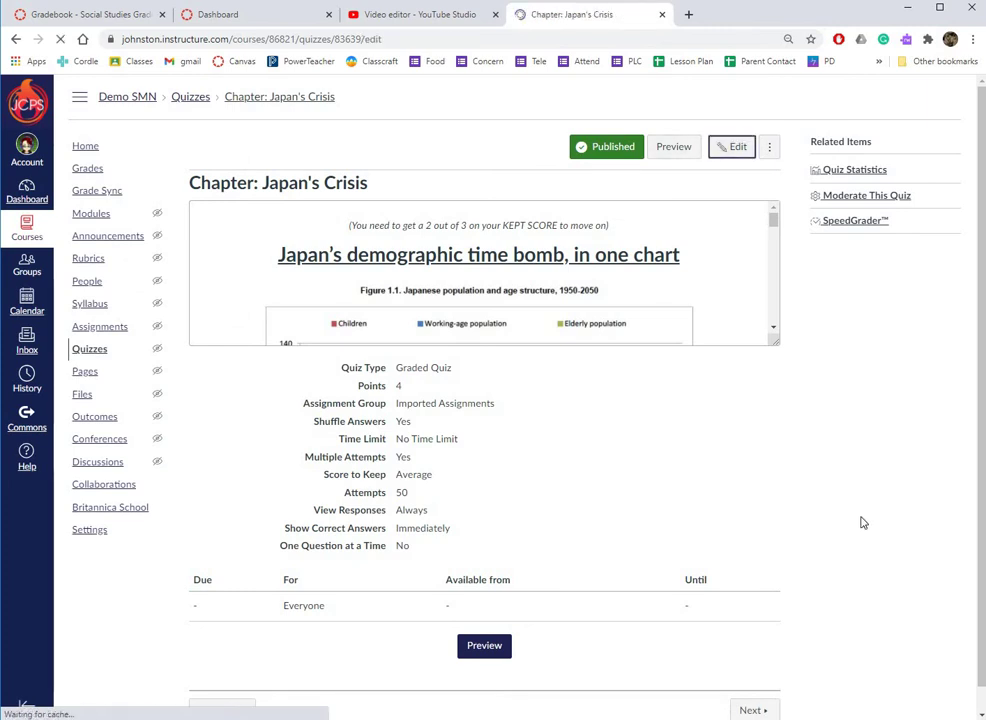
# Set the quiz due Oct 29 at 11:59pm, available from Oct 29 until Oct 30, and save it
pyautogui.scroll(-2, 863, 523)
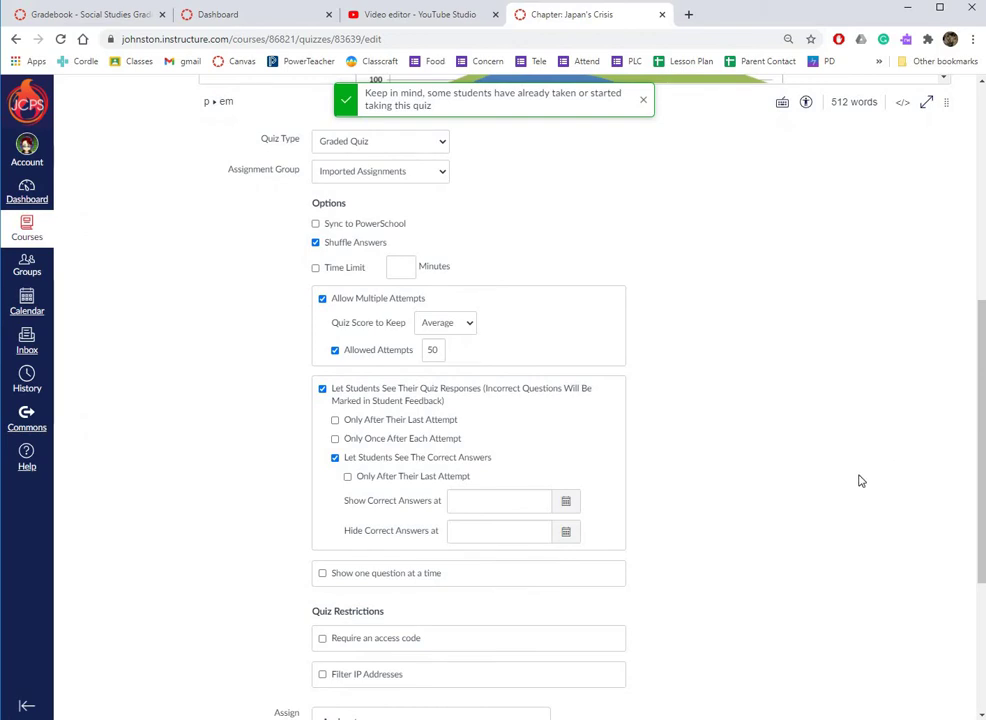
pyautogui.scroll(-3, 858, 480)
pyautogui.click(527, 515)
pyautogui.click(419, 640)
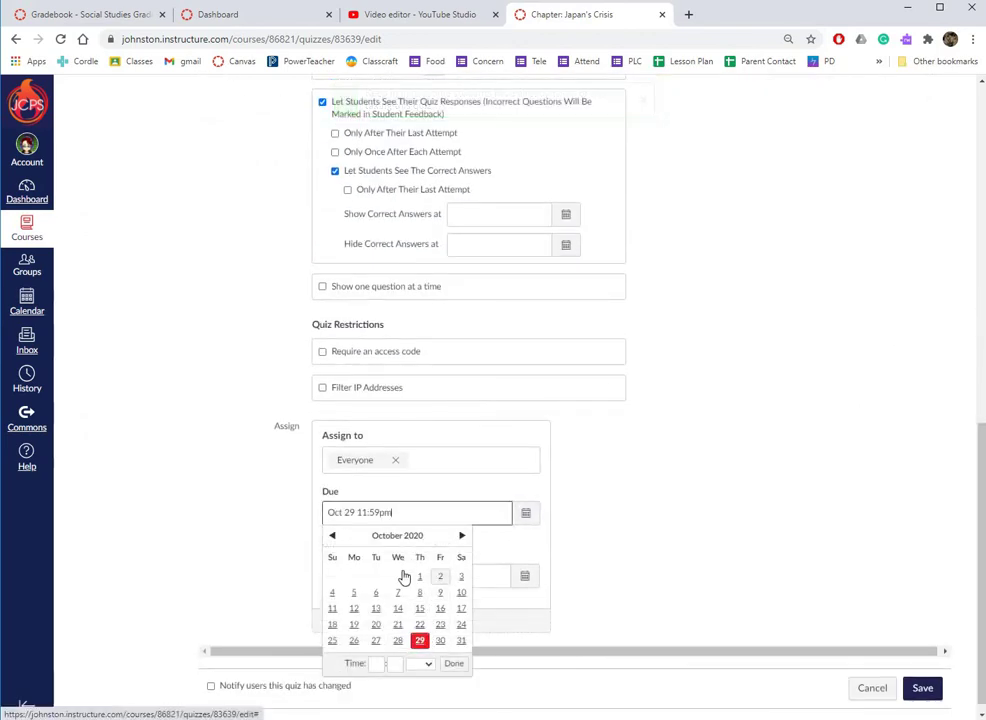
pyautogui.click(412, 577)
pyautogui.click(421, 530)
pyautogui.click(525, 577)
pyautogui.click(551, 527)
pyautogui.click(922, 700)
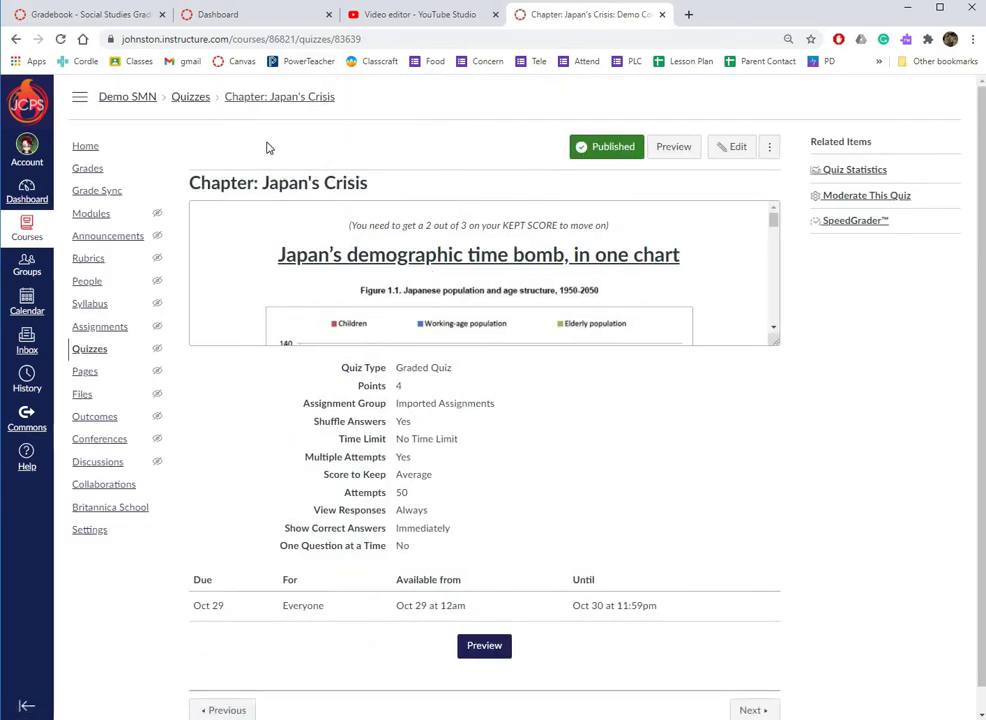
# Open the course gradebook, filter it to the second Populations module, and locate the Chapter: Japan's Crisis column
pyautogui.click(96, 174)
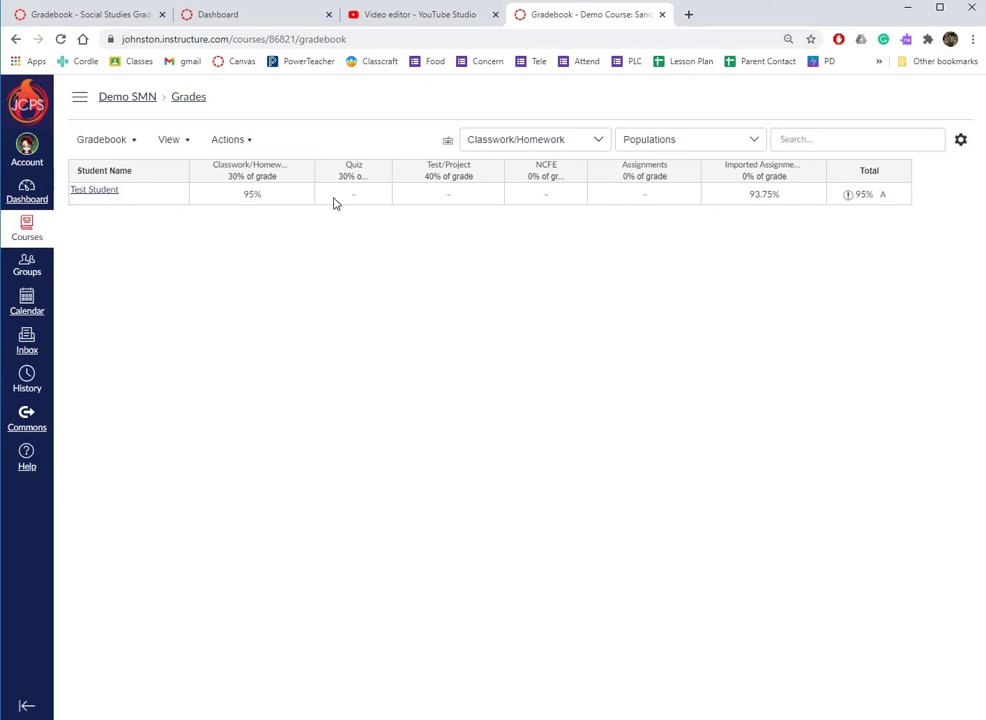
pyautogui.click(691, 148)
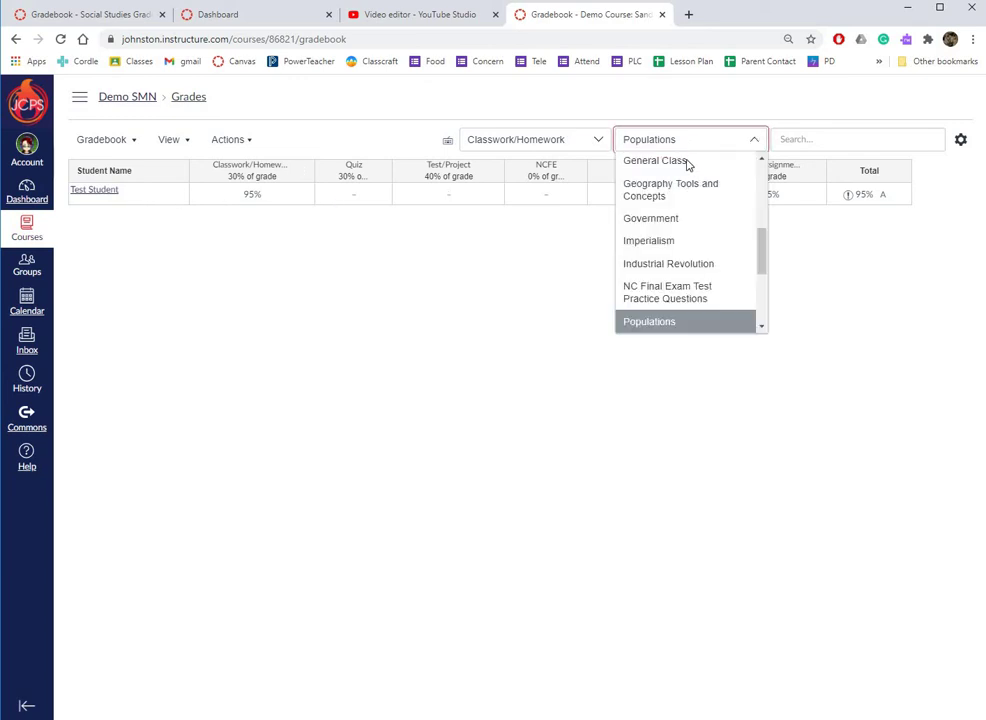
pyautogui.scroll(-3, 684, 266)
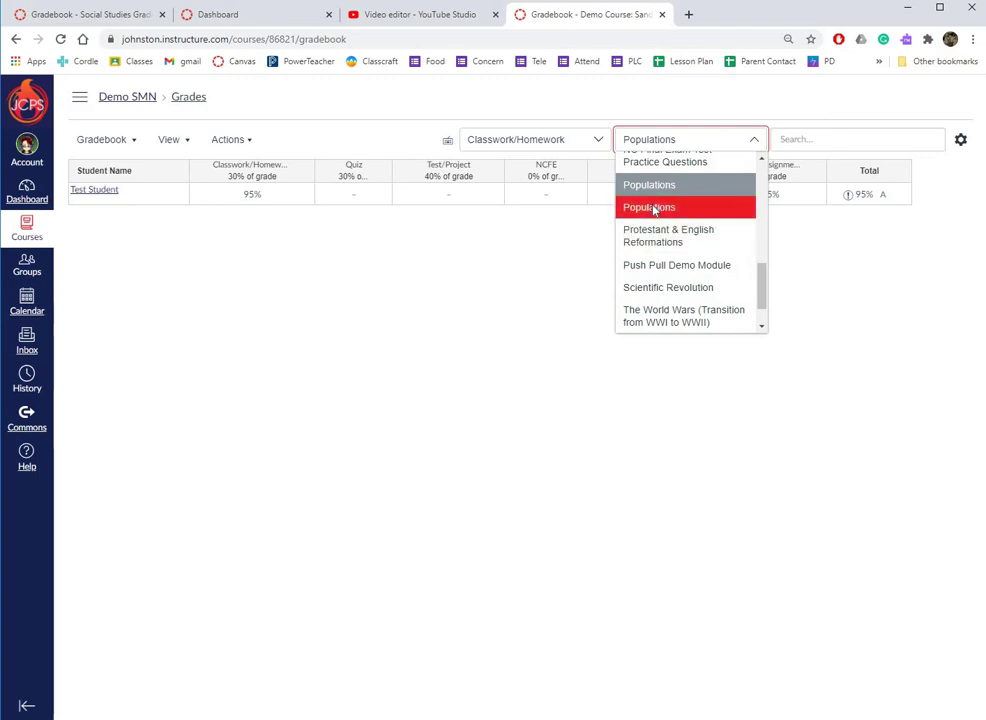
pyautogui.click(651, 207)
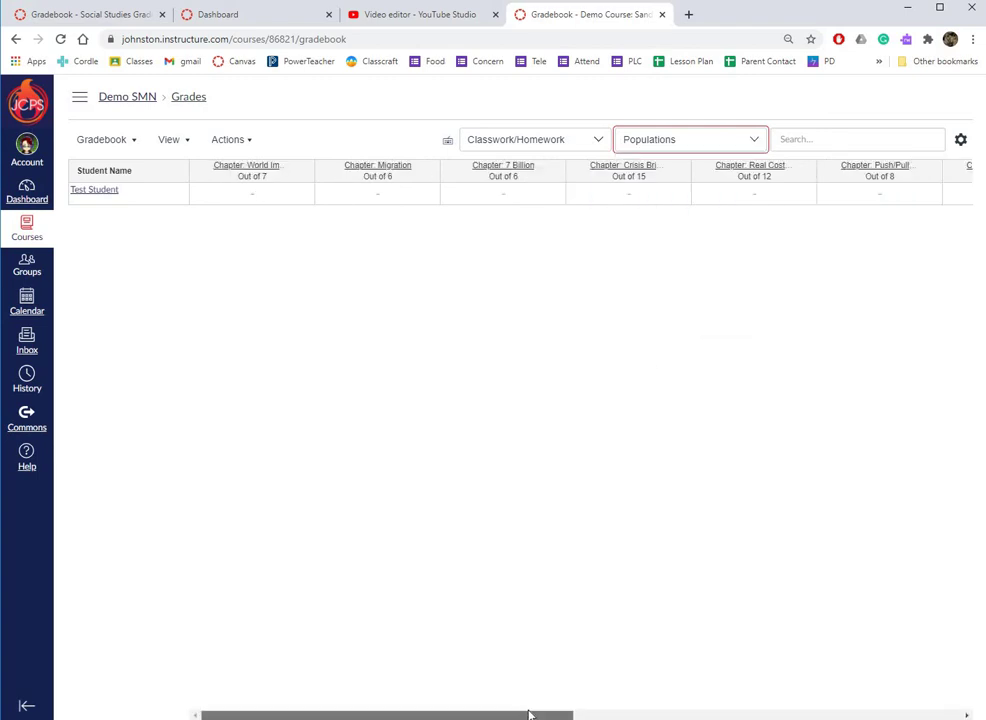
pyautogui.moveTo(543, 716); pyautogui.dragTo(915, 706)
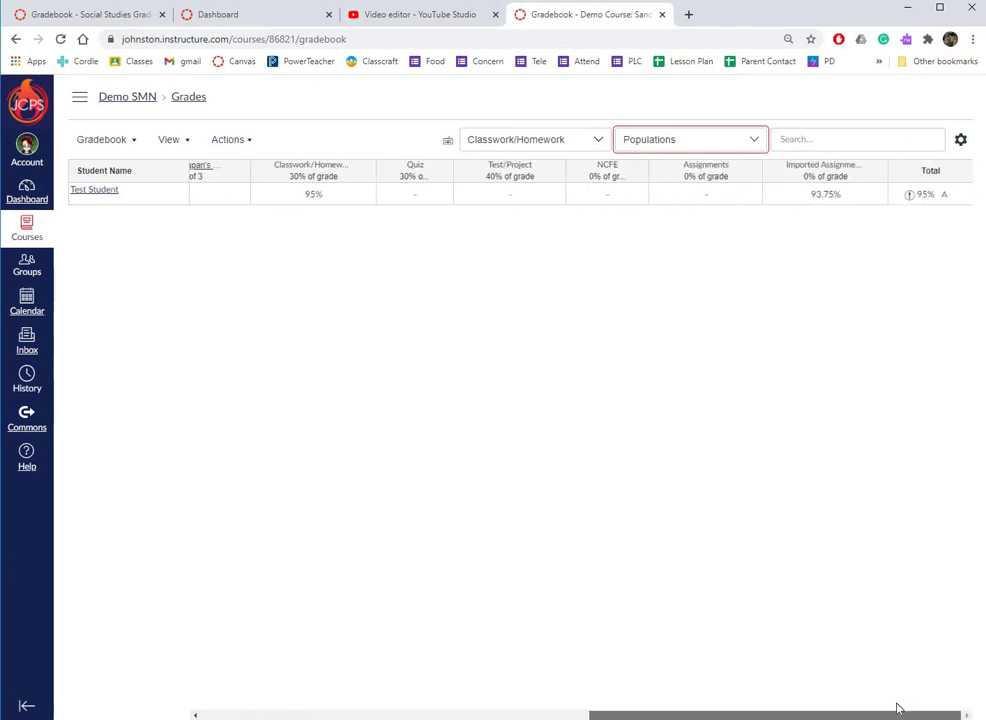
pyautogui.hscroll(-5, 520, 180)
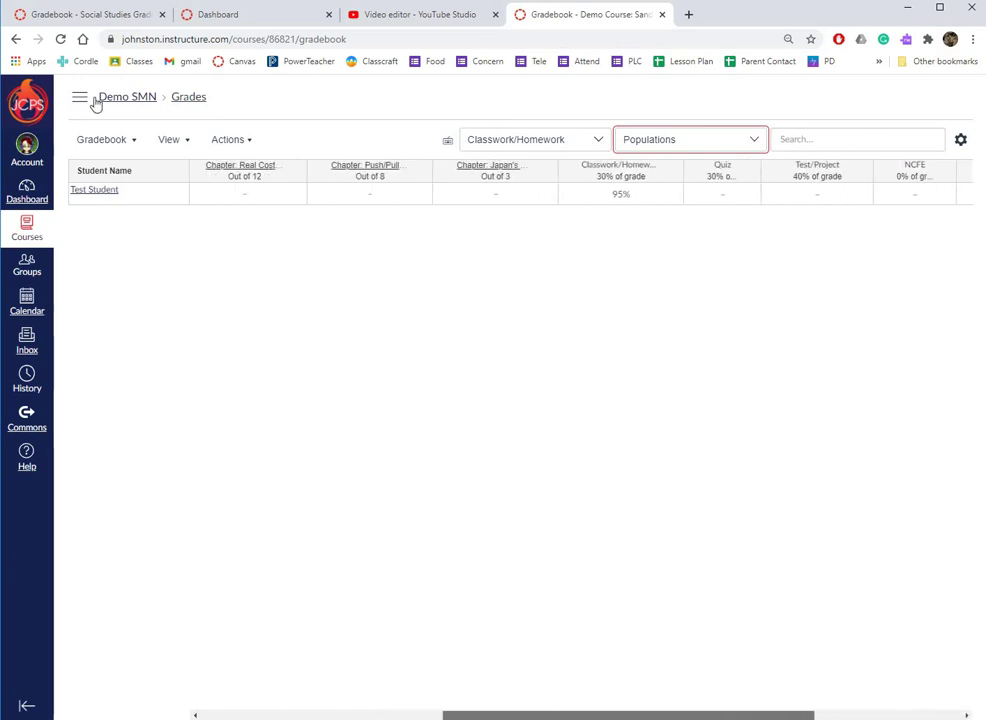
# Open Test Student's Chapter: Japan's Crisis submission in SpeedGrader from the gradebook's grade details
pyautogui.click(500, 194)
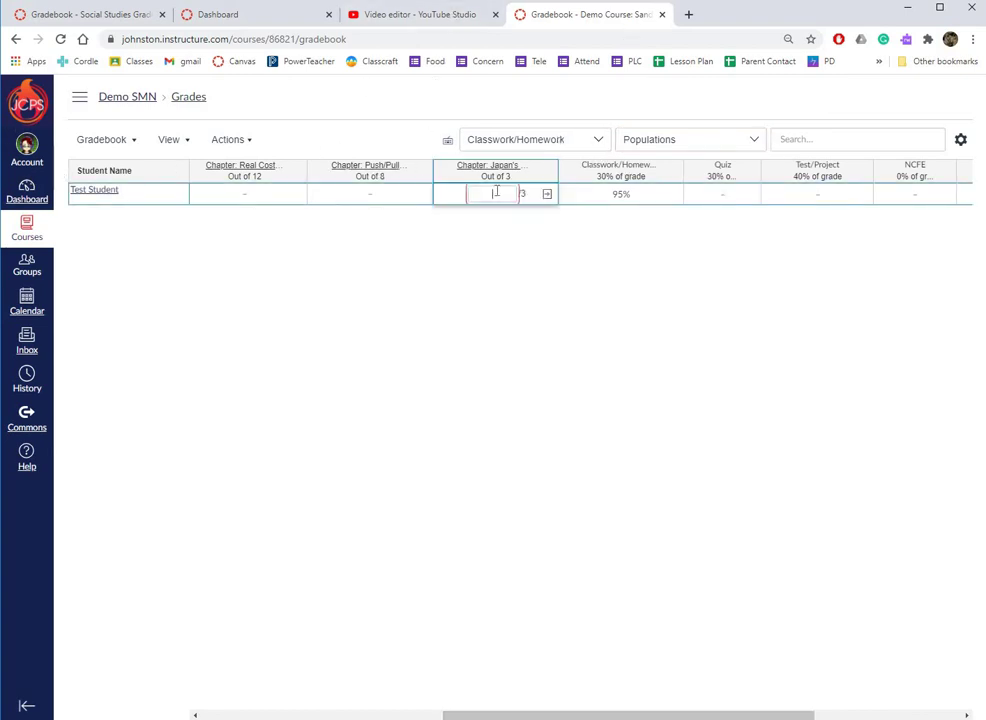
pyautogui.click(547, 195)
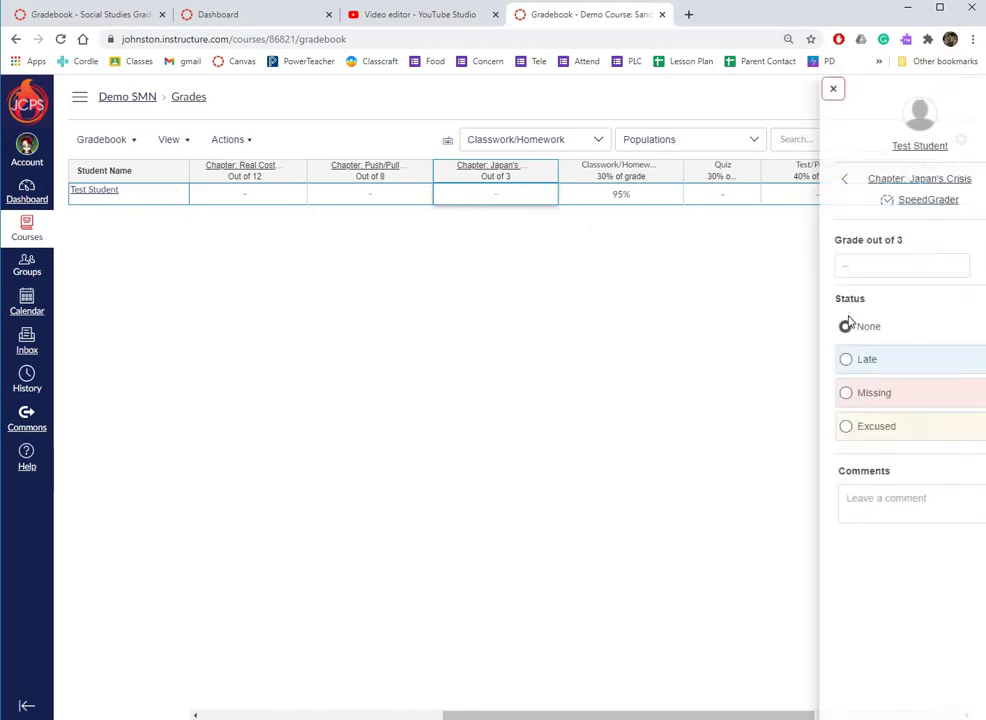
pyautogui.click(897, 202)
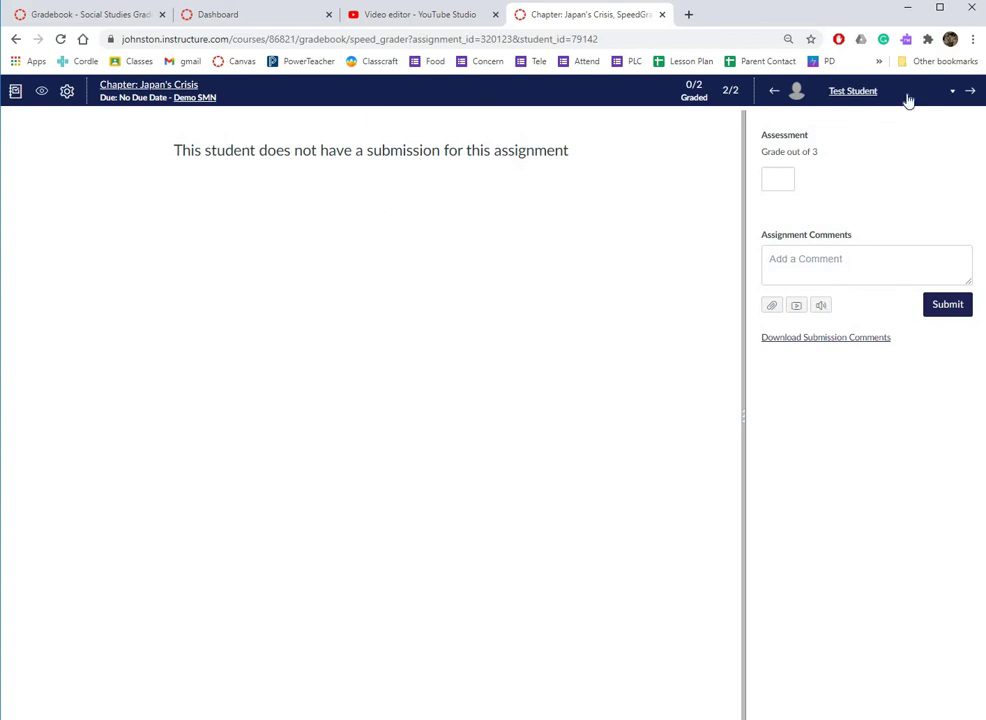
# Switch SpeedGrader to the other student and check the student list for a Japan's Crisis submission
pyautogui.click(914, 94)
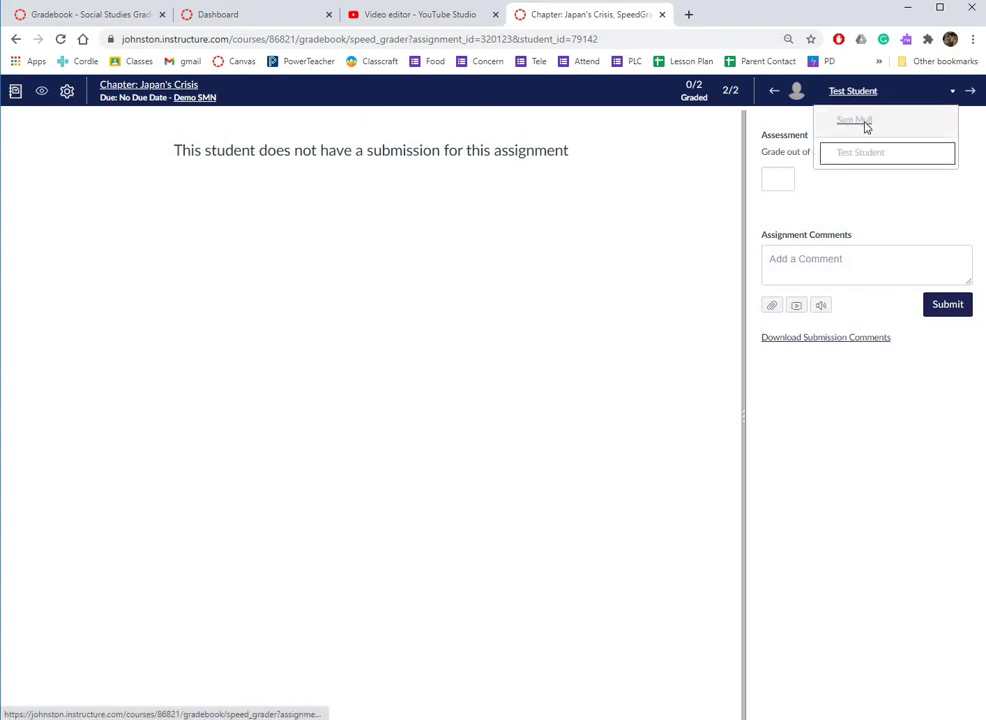
pyautogui.click(866, 121)
pyautogui.click(926, 99)
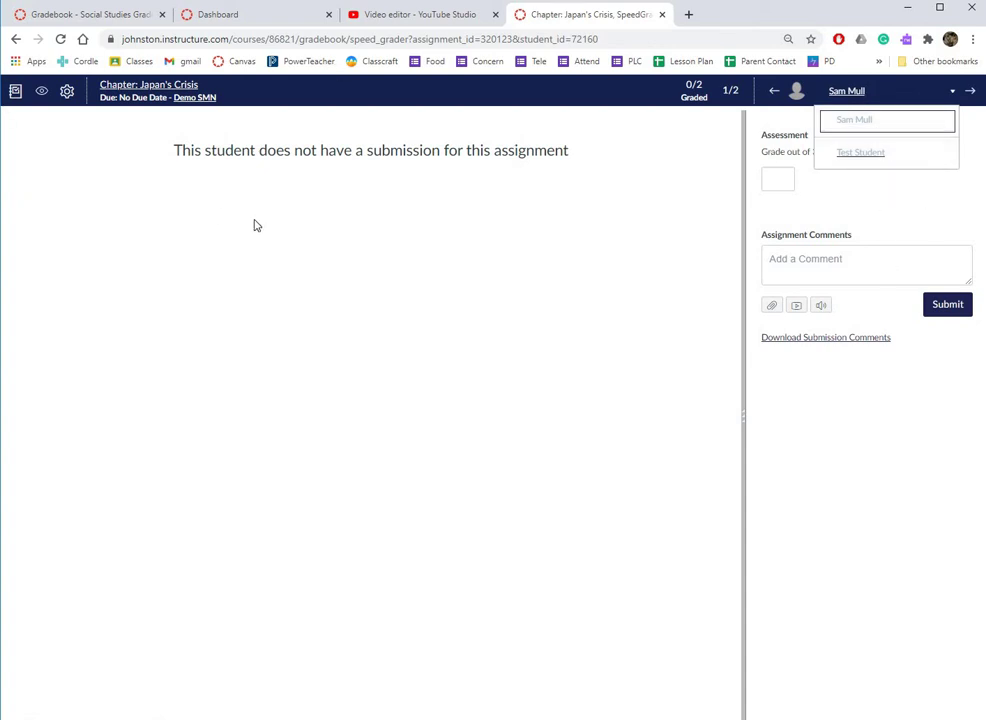
pyautogui.moveTo(258, 219); pyautogui.dragTo(241, 210)
pyautogui.click(195, 139)
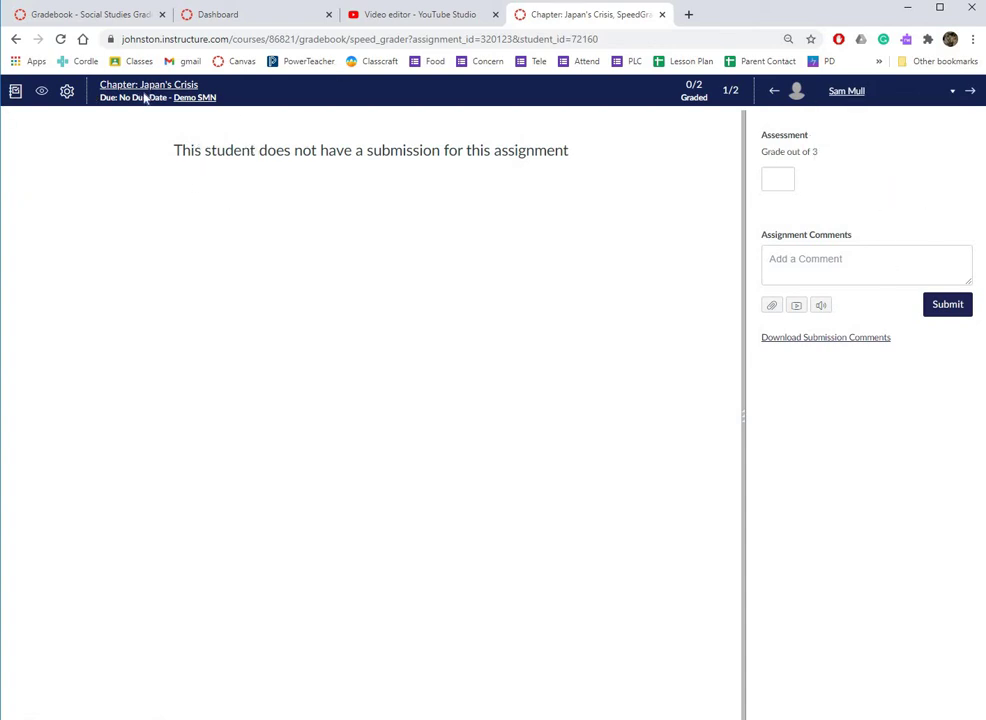